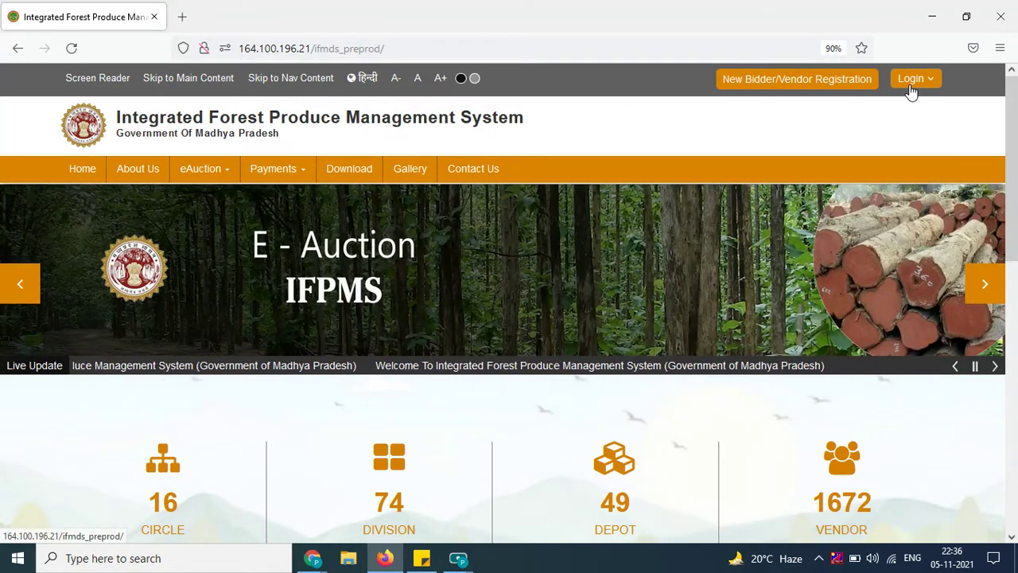
Step: Open the Vendor Login page and bring up its User Login form
click(911, 90)
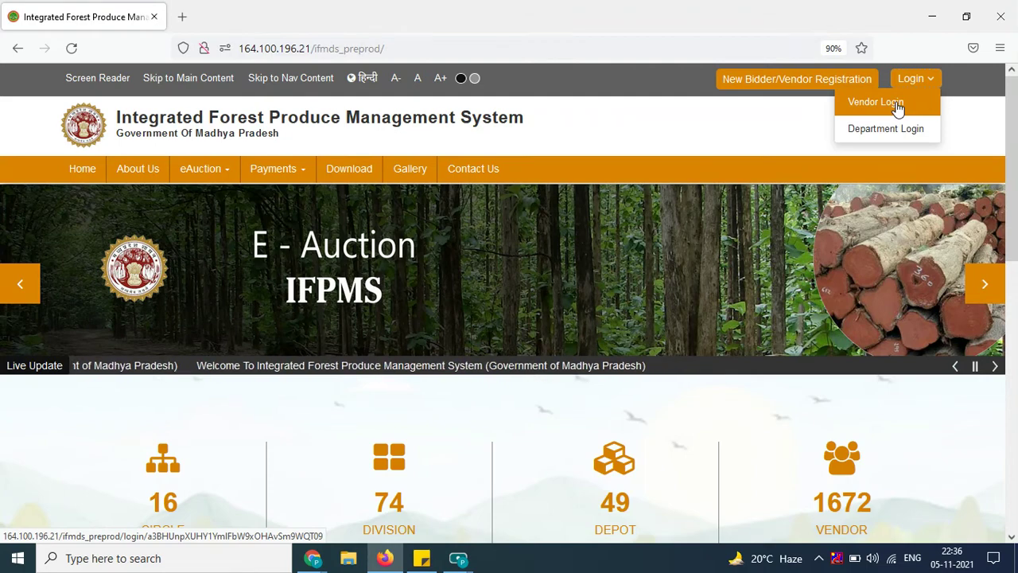
click(897, 109)
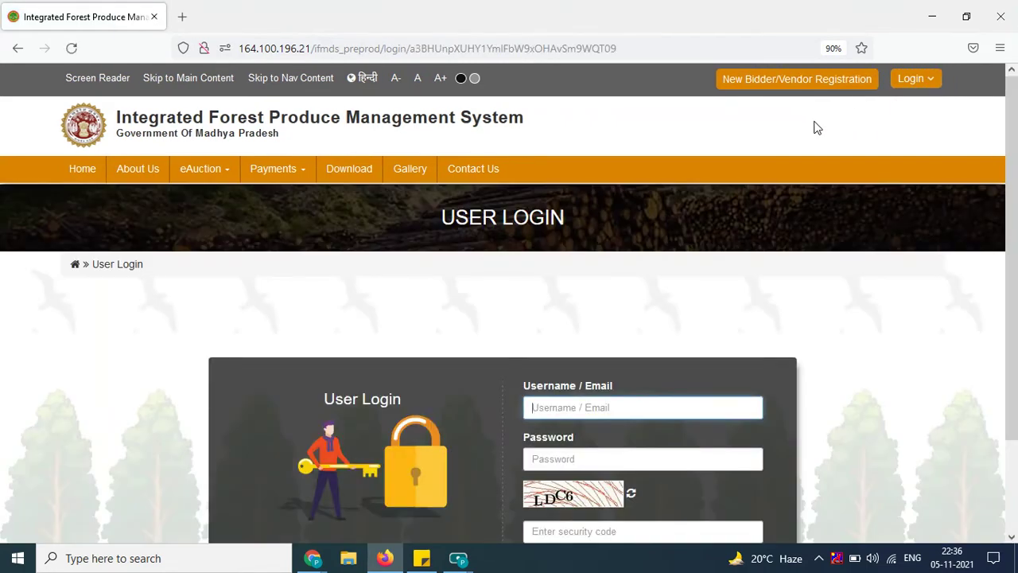
scroll(681, 301, down, 2)
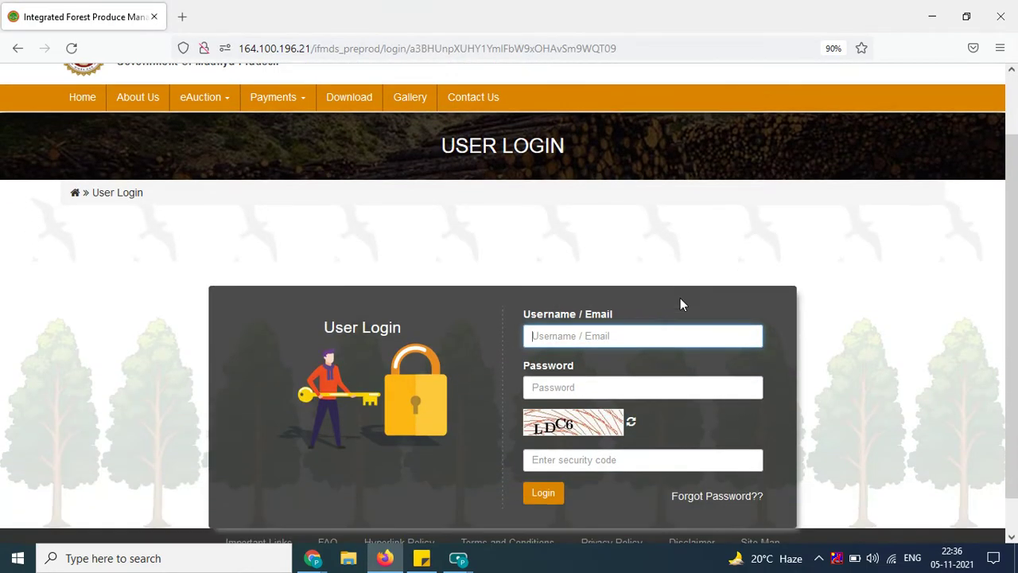
scroll(809, 267, down, 1)
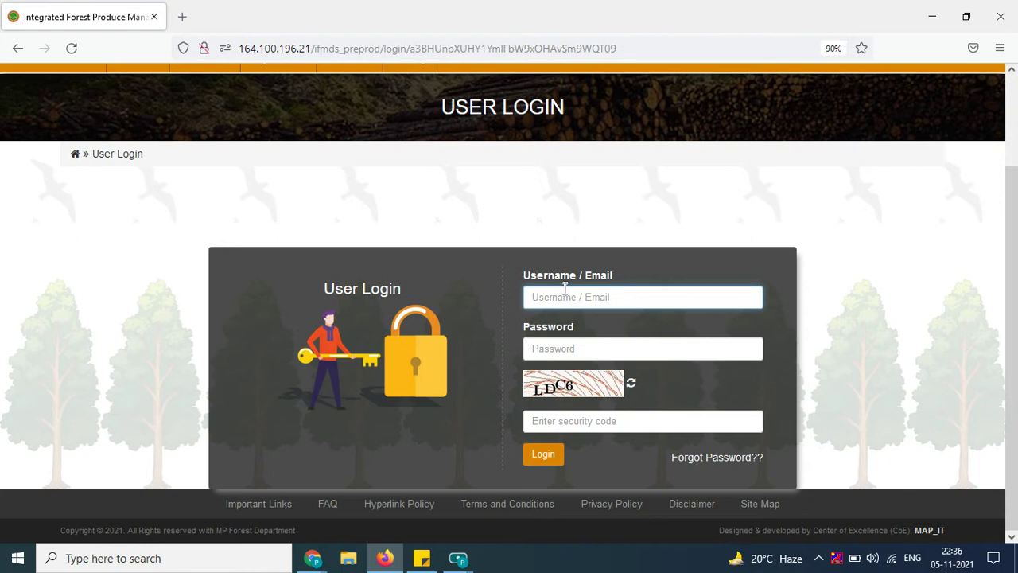
Step: Fill in the vendor's e-mail as the username and enter the account password
key(ctrl+v)
click(537, 348)
text(a)
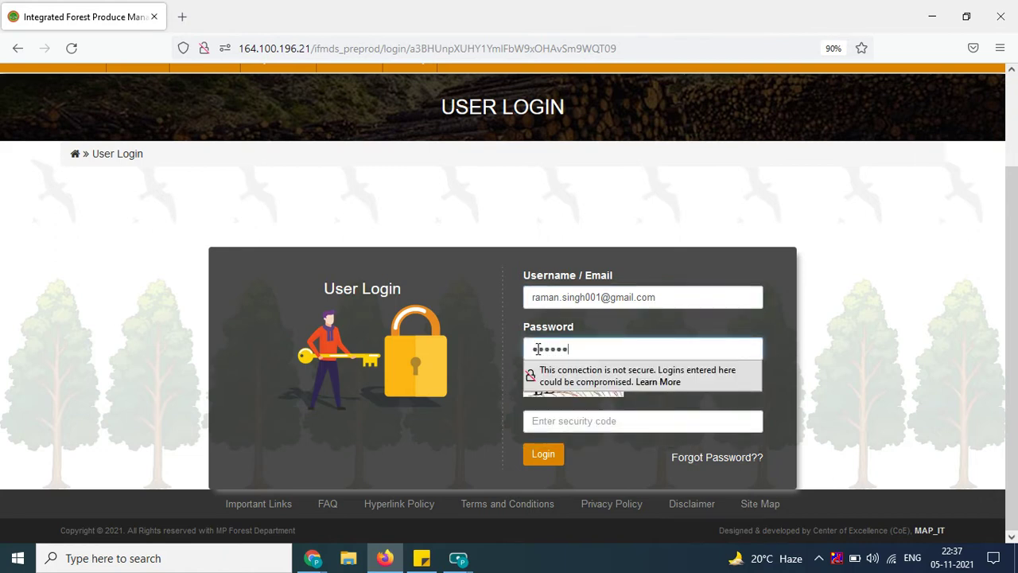
click(823, 384)
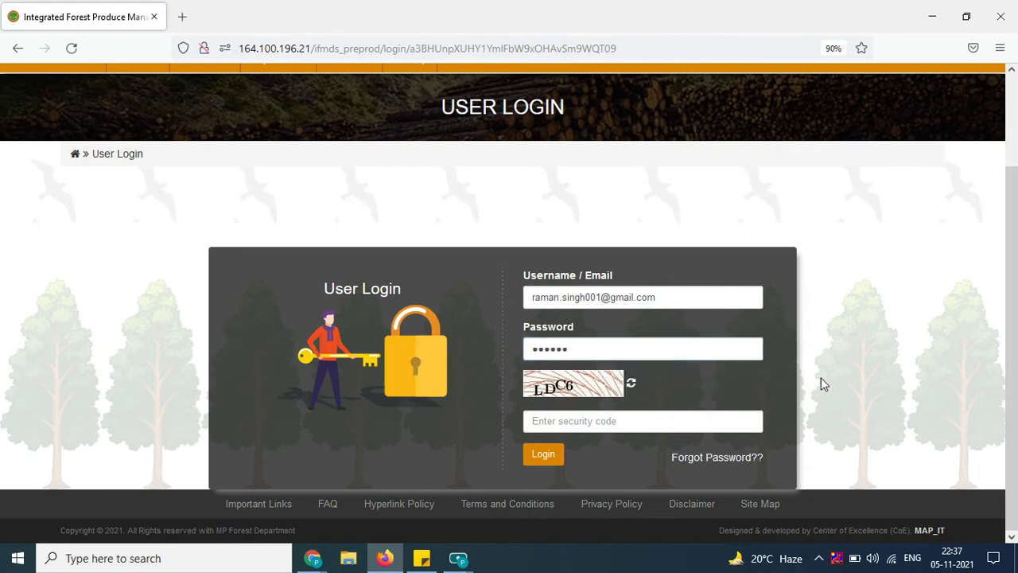
Step: Enter the security code shown in the captcha image and submit the login
click(598, 421)
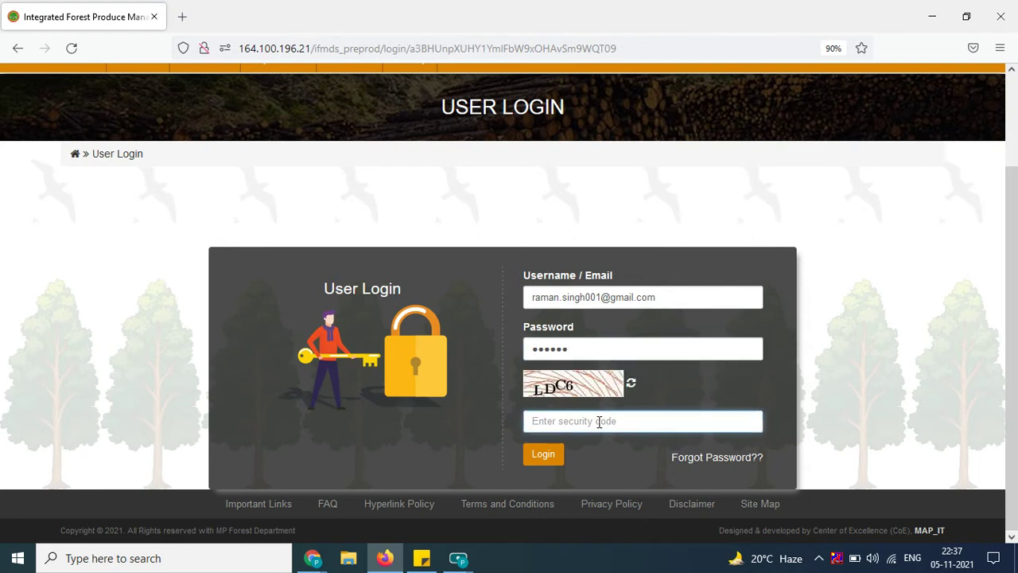
text(l)
key(BackSpace)
text(LDC6)
click(544, 460)
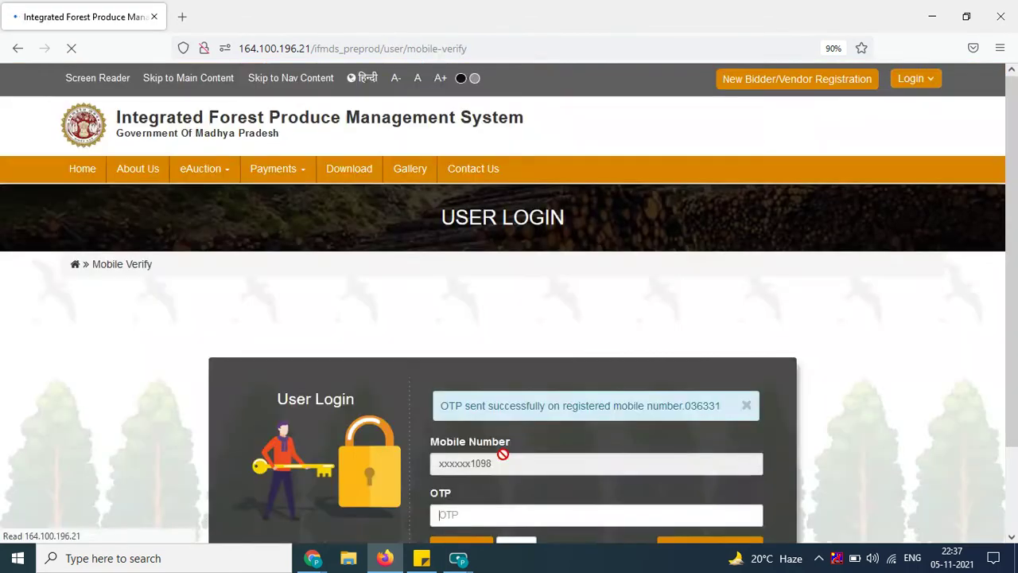
Step: Enter the one-time password sent to the registered mobile number and verify it
click(821, 412)
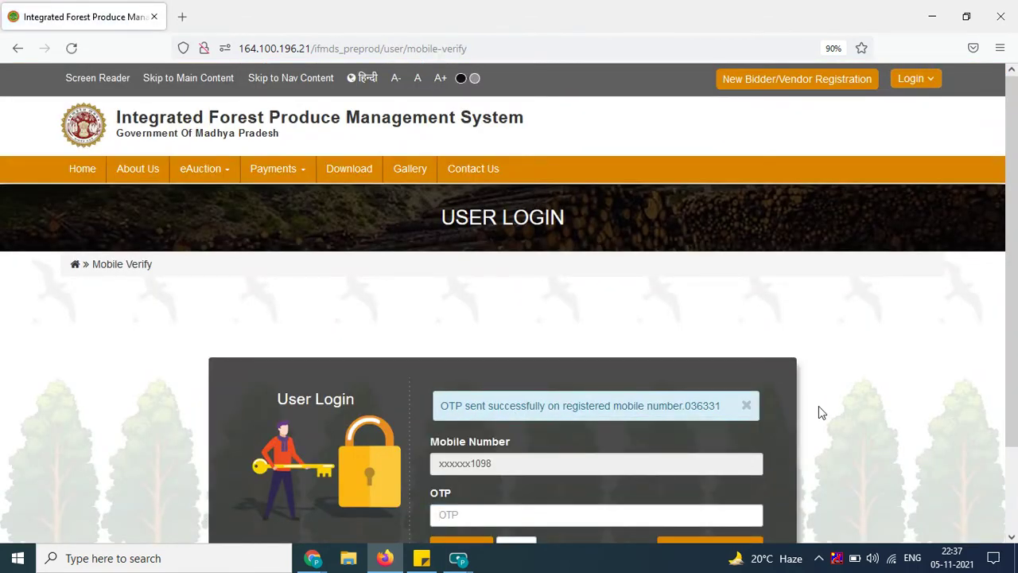
scroll(822, 412, down, 3)
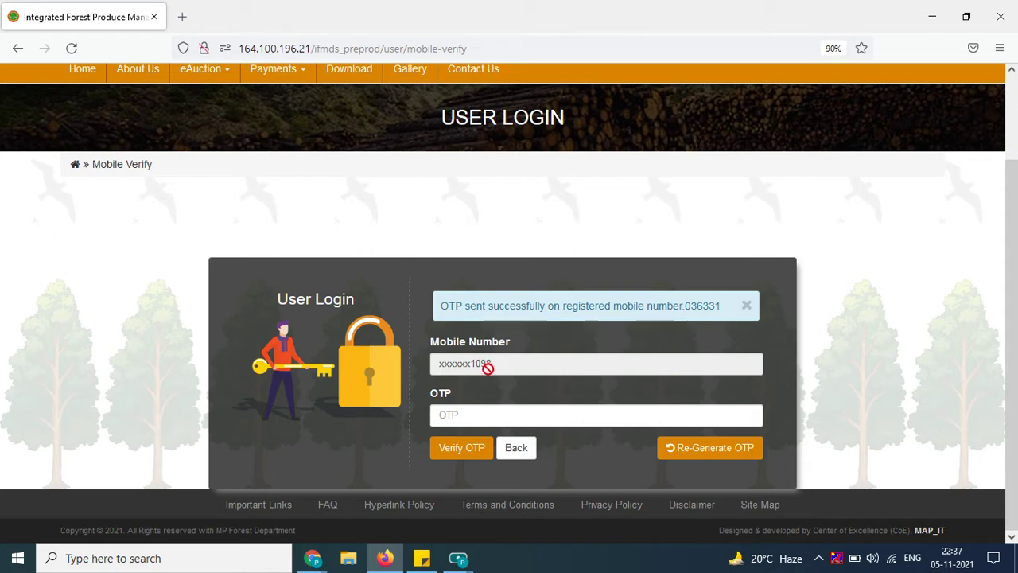
click(456, 414)
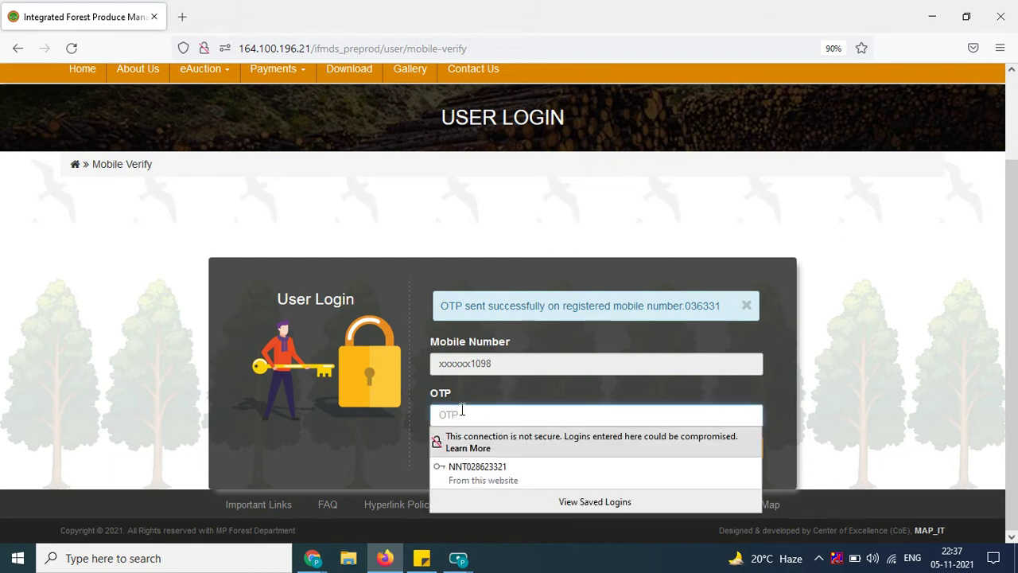
text(1)
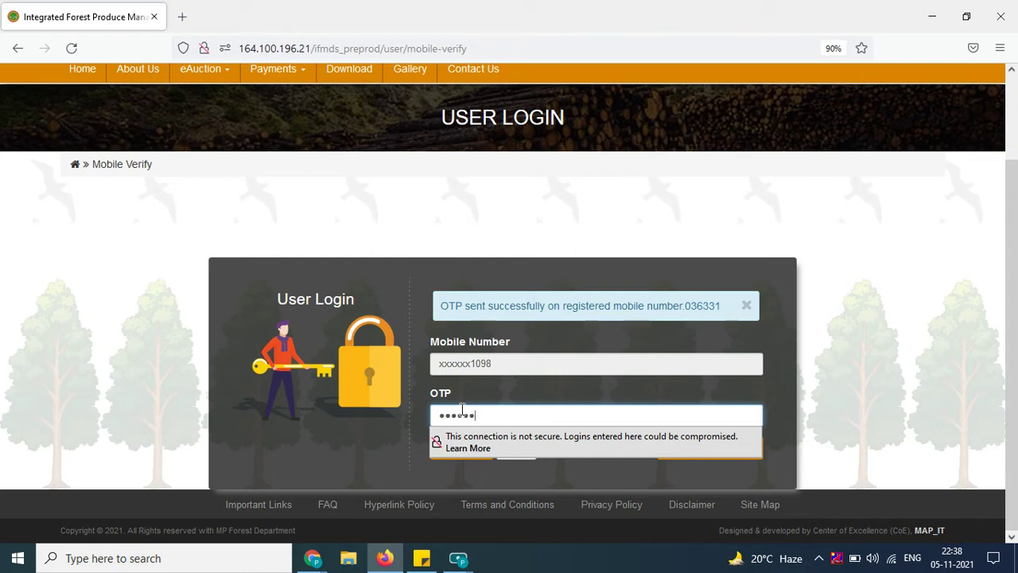
click(794, 394)
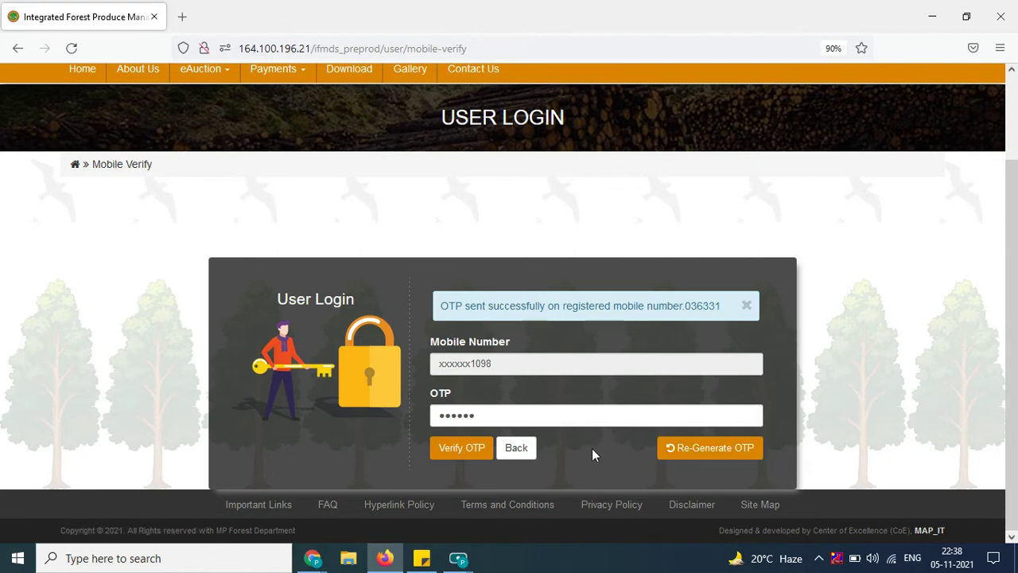
click(472, 454)
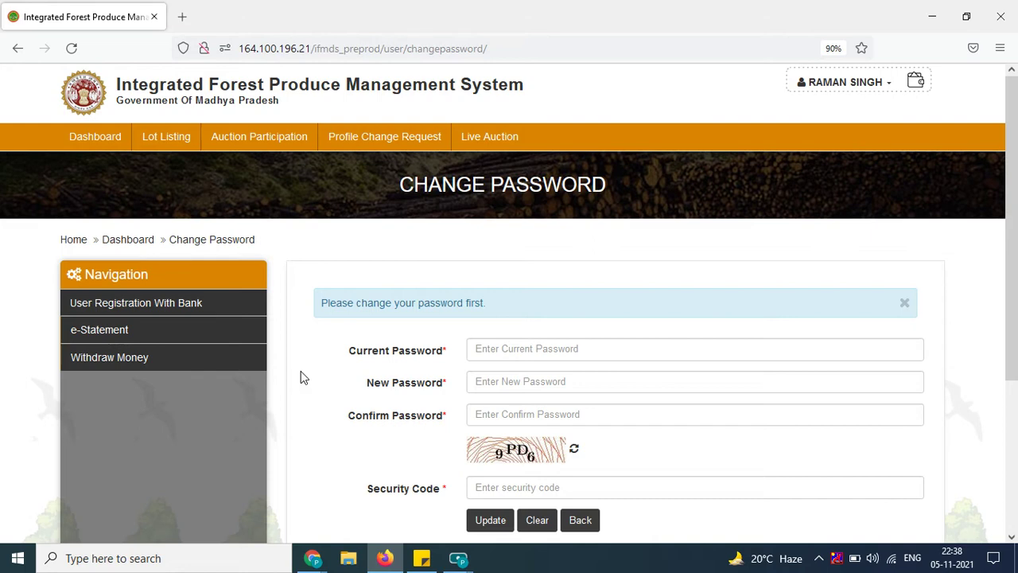
Step: Enter the account's current password in the Change Password form
scroll(299, 366, down, 2)
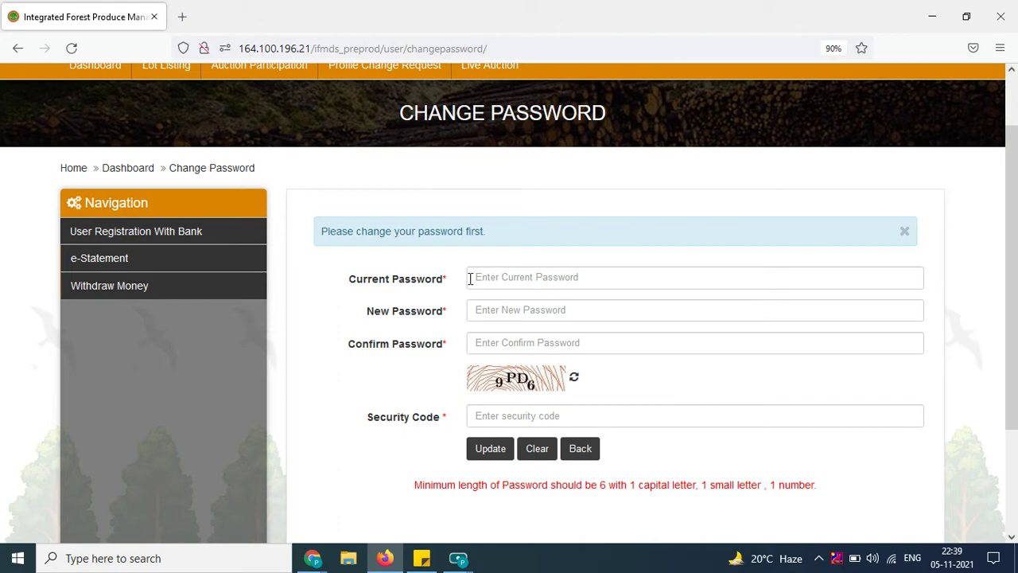
click(503, 277)
text(••)
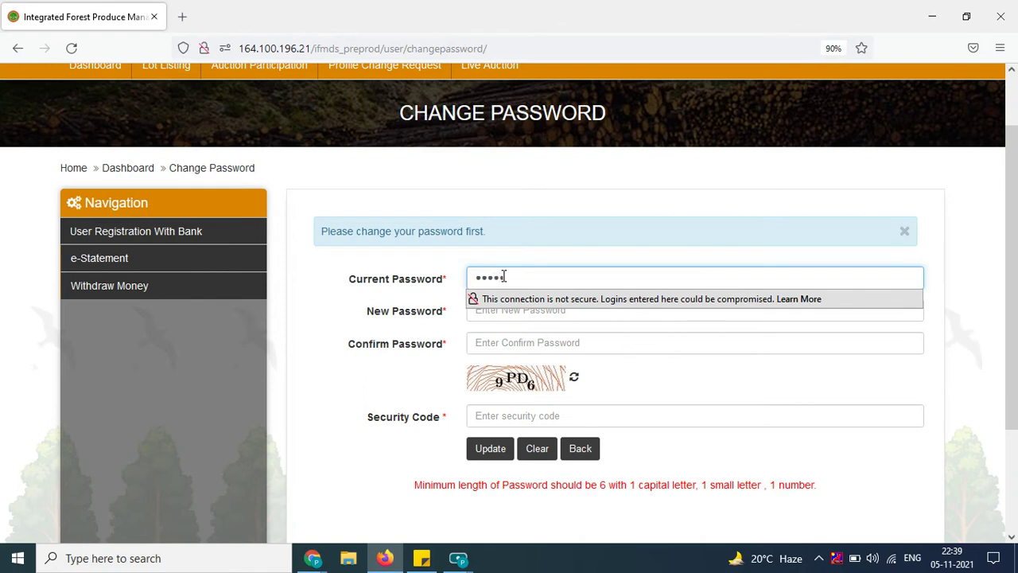
text(••••)
click(943, 354)
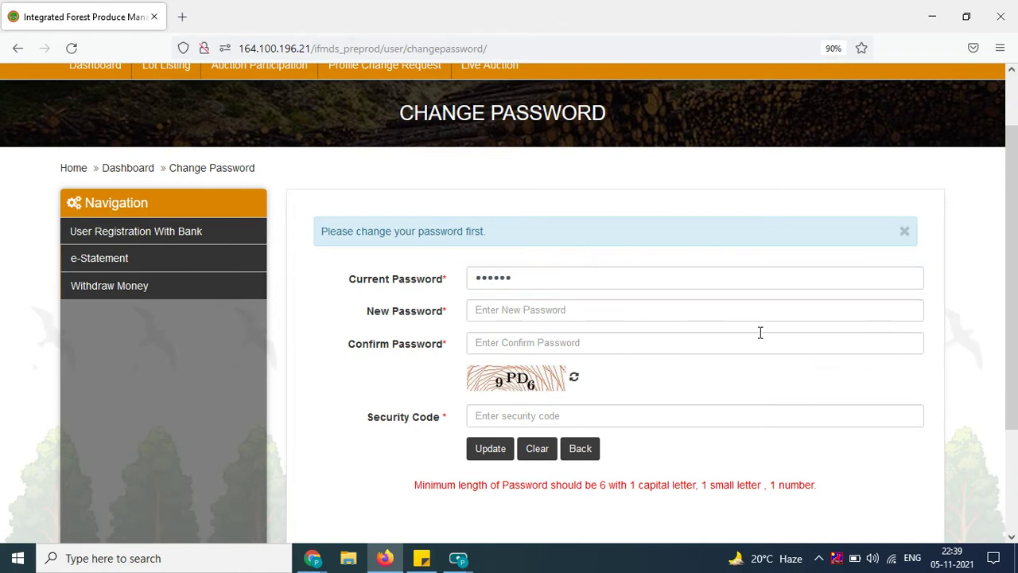
Step: Enter a new password for the account and repeat it as the confirmation password
click(493, 310)
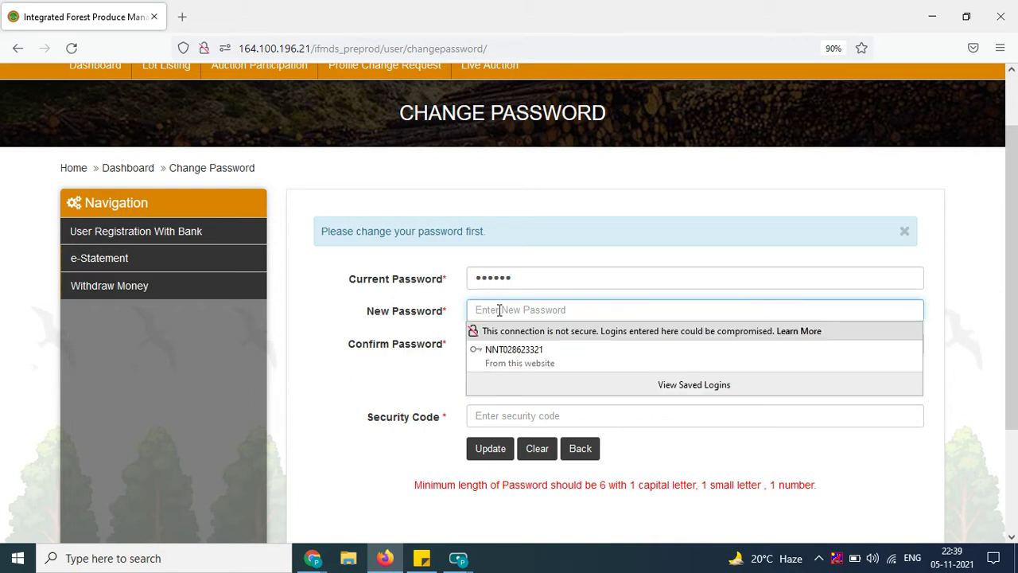
text(a)
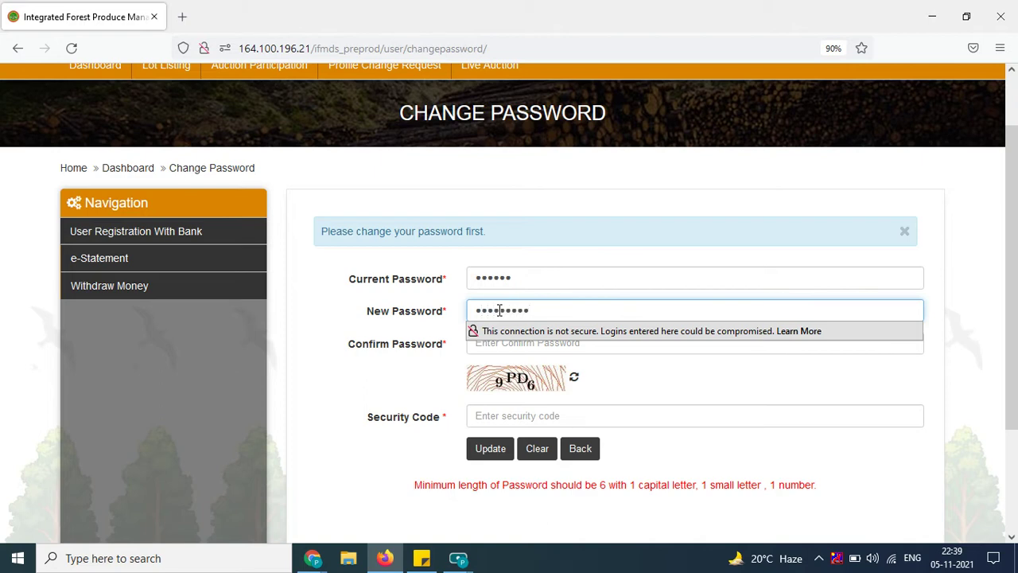
click(489, 344)
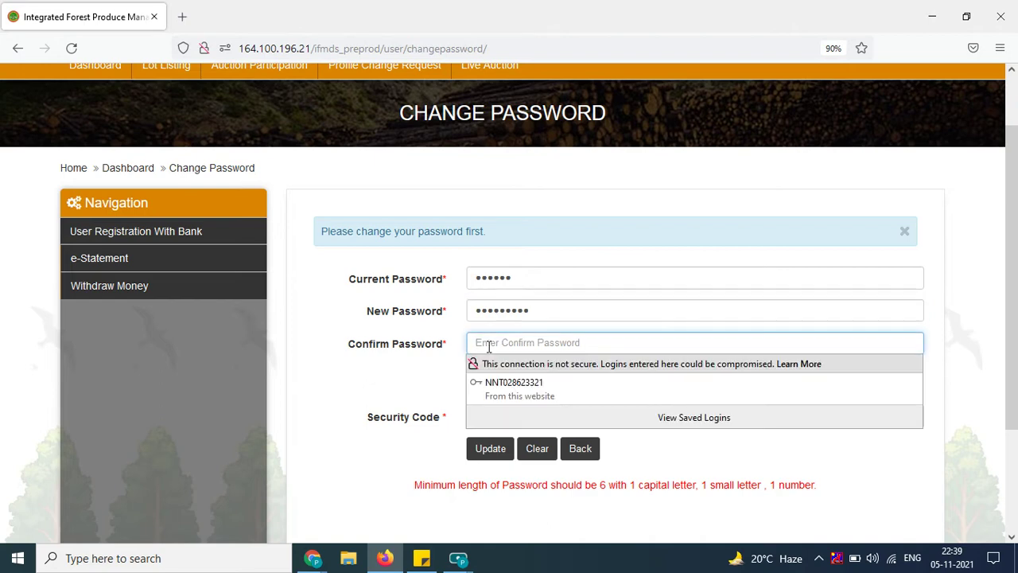
text(*)
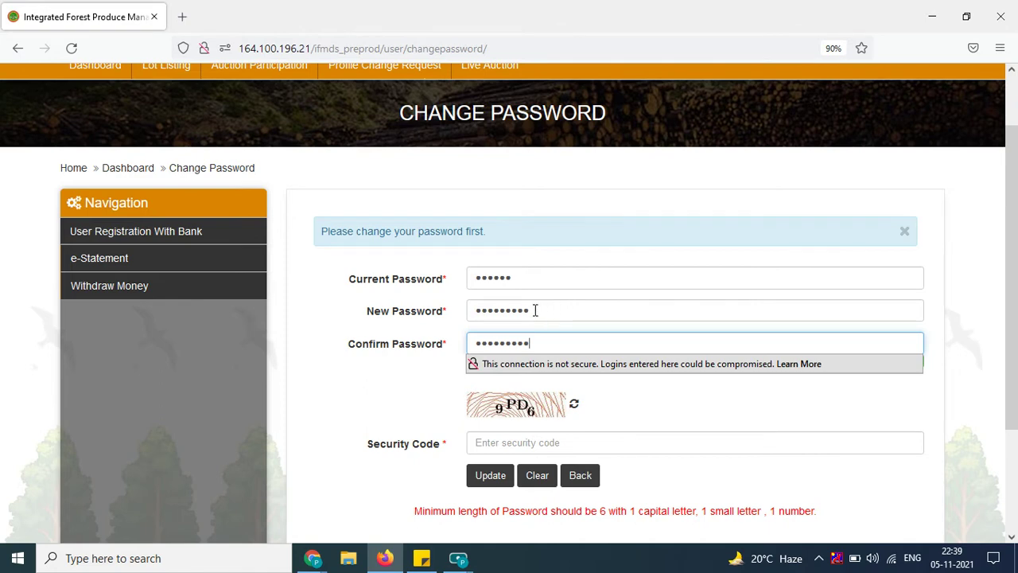
click(914, 401)
Step: Check the password rules, then enter the captcha's security code and update the password
scroll(890, 389, down, 3)
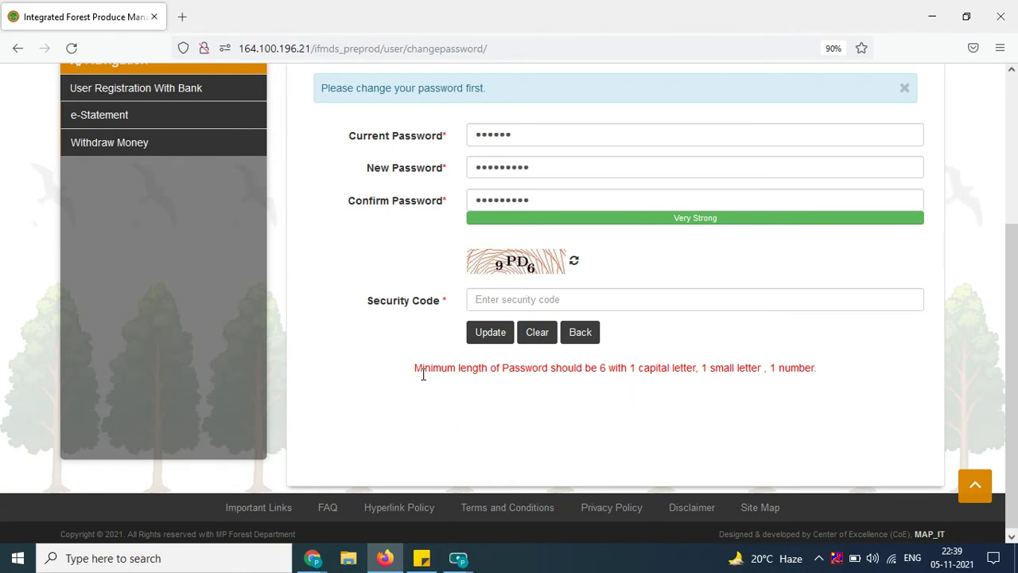
drag(414, 374, 609, 368)
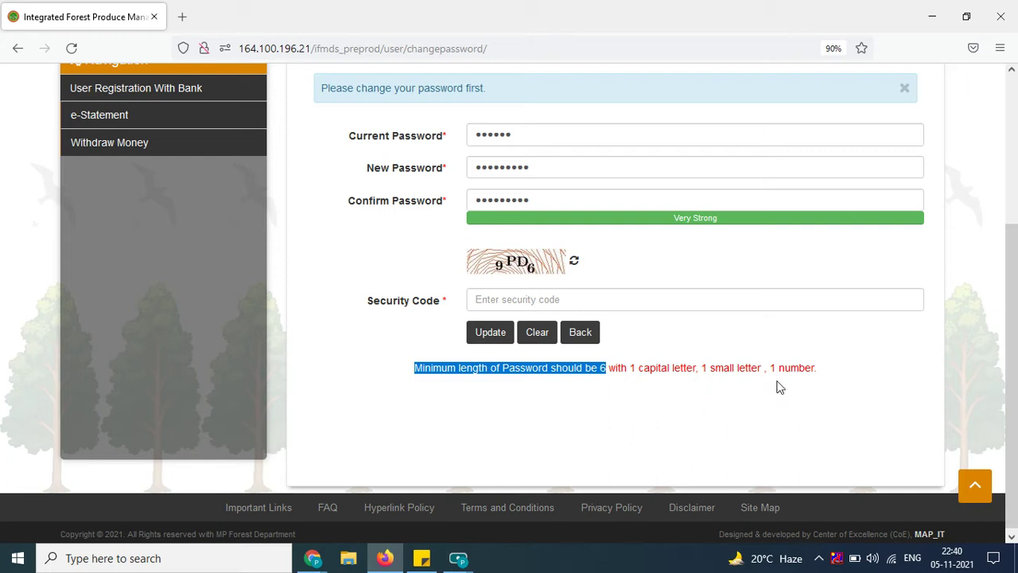
click(662, 419)
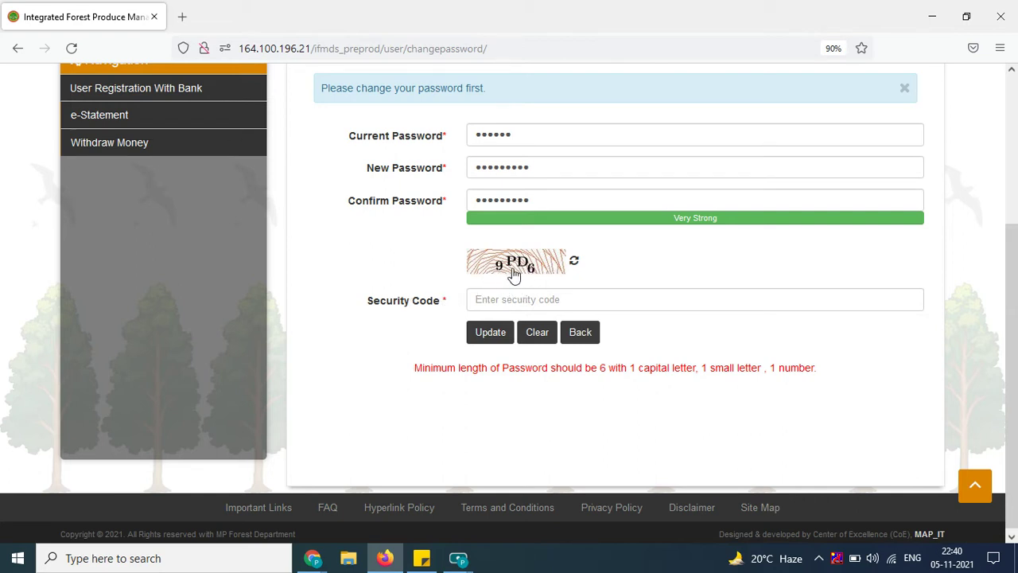
click(497, 300)
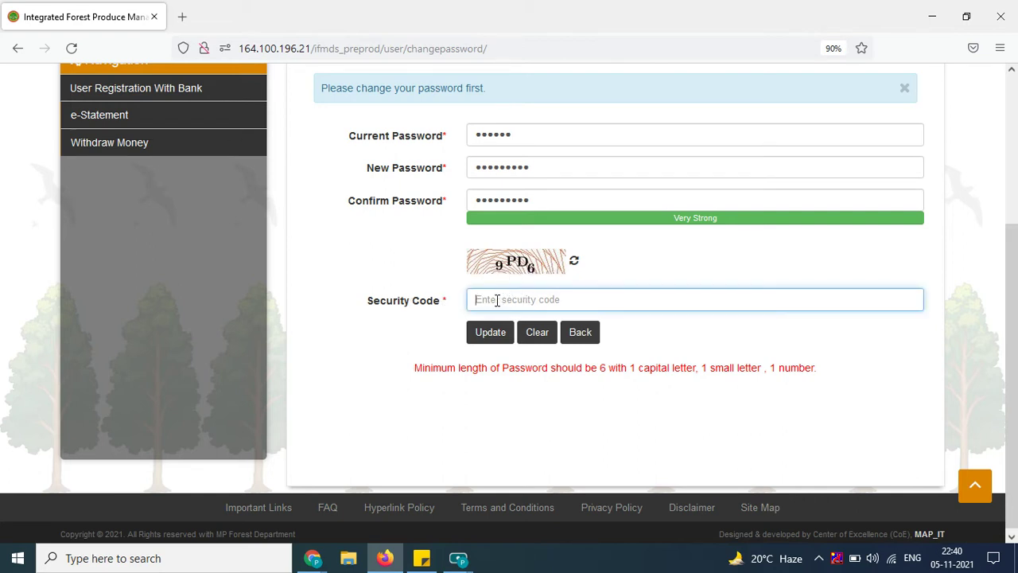
text(9PD6)
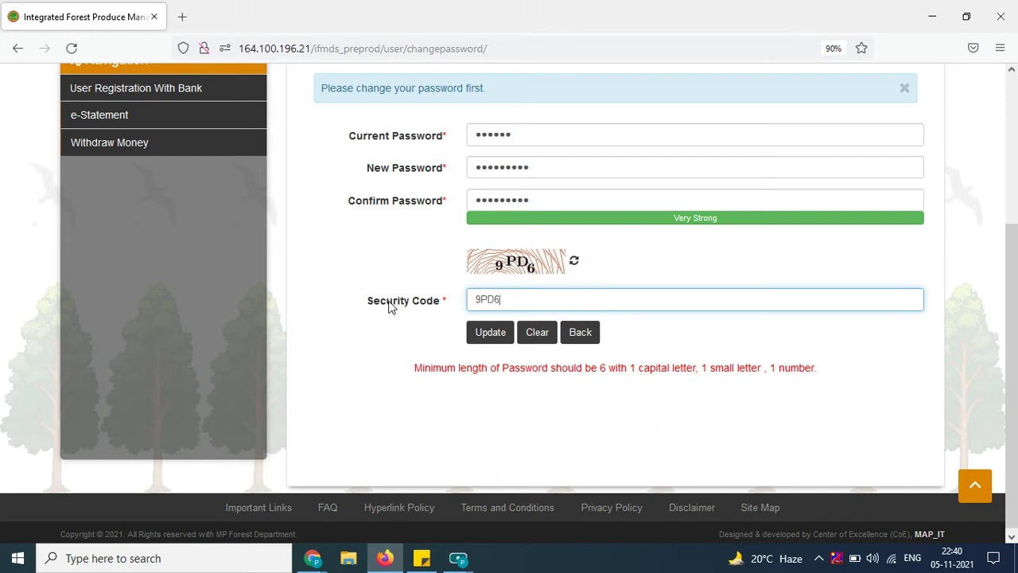
scroll(389, 307, up, 3)
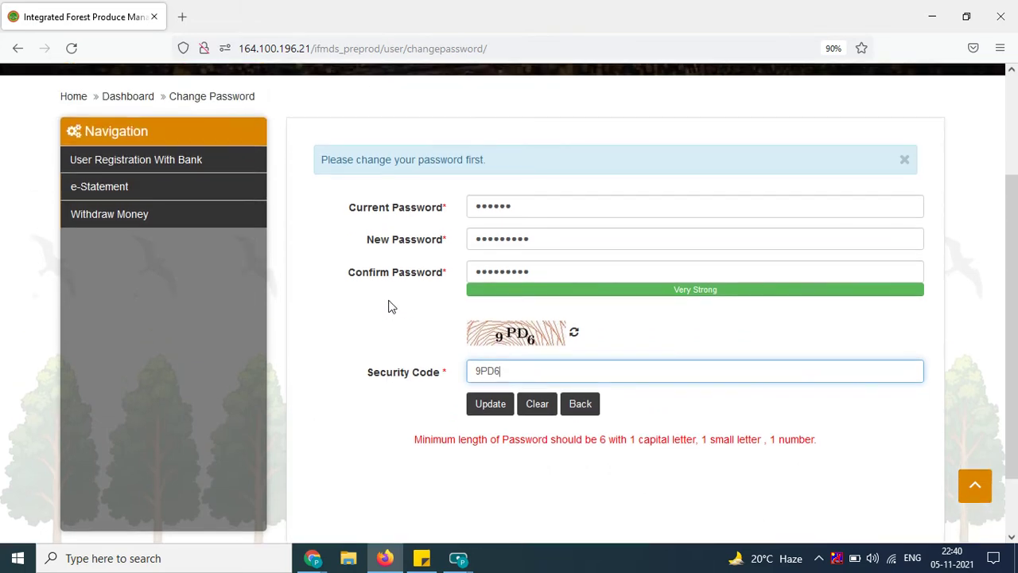
scroll(391, 302, up, 1)
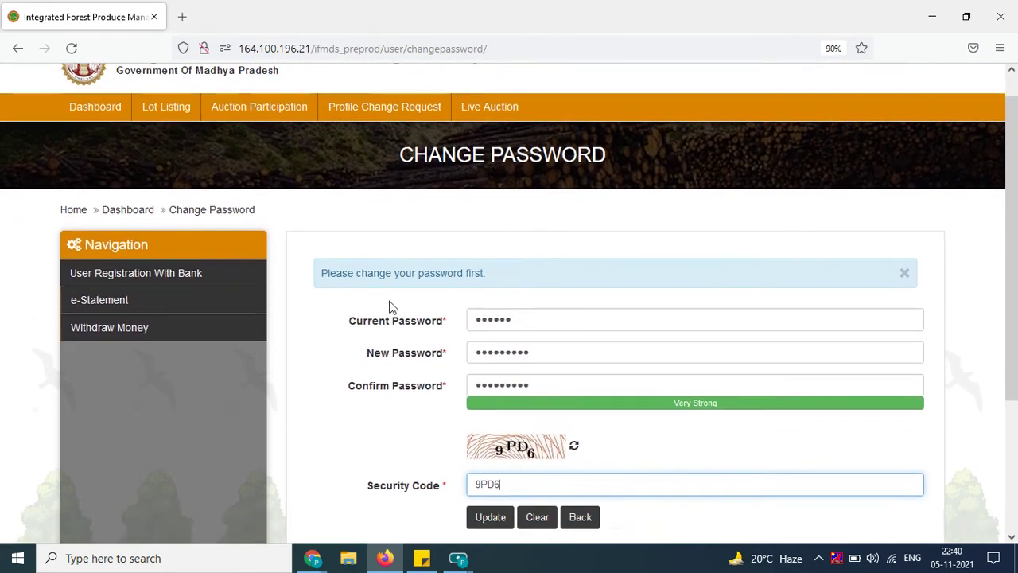
scroll(397, 309, down, 2)
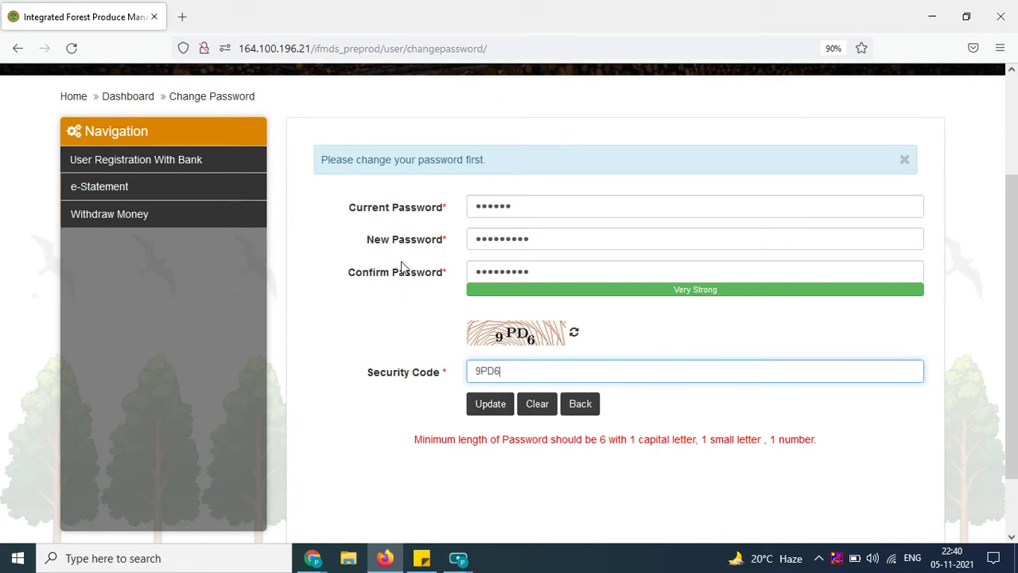
click(495, 405)
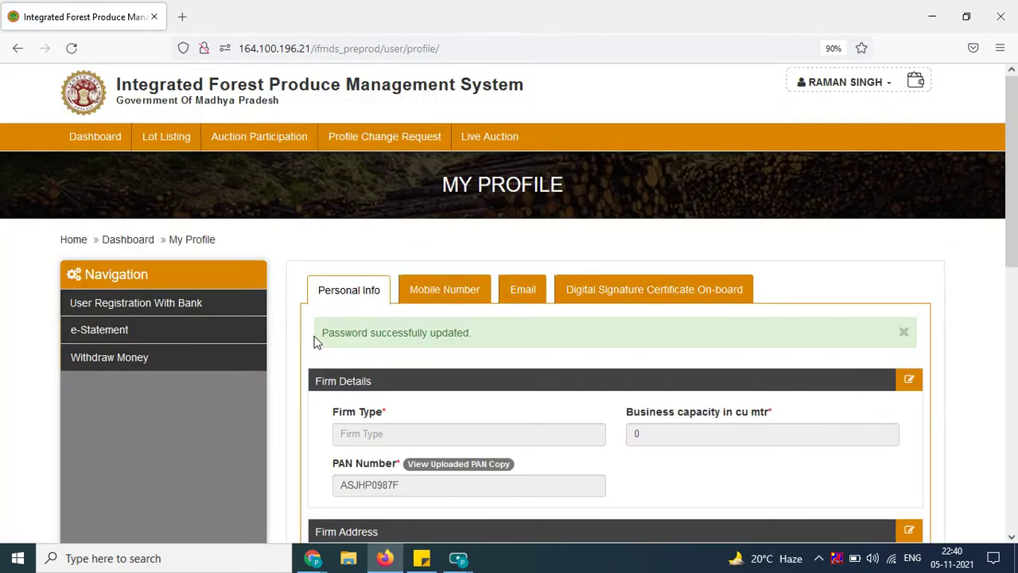
Step: Review the Firm Details, Firm Address and Authorised Person sections of the vendor's personal information, including the image upload area
drag(322, 340, 477, 338)
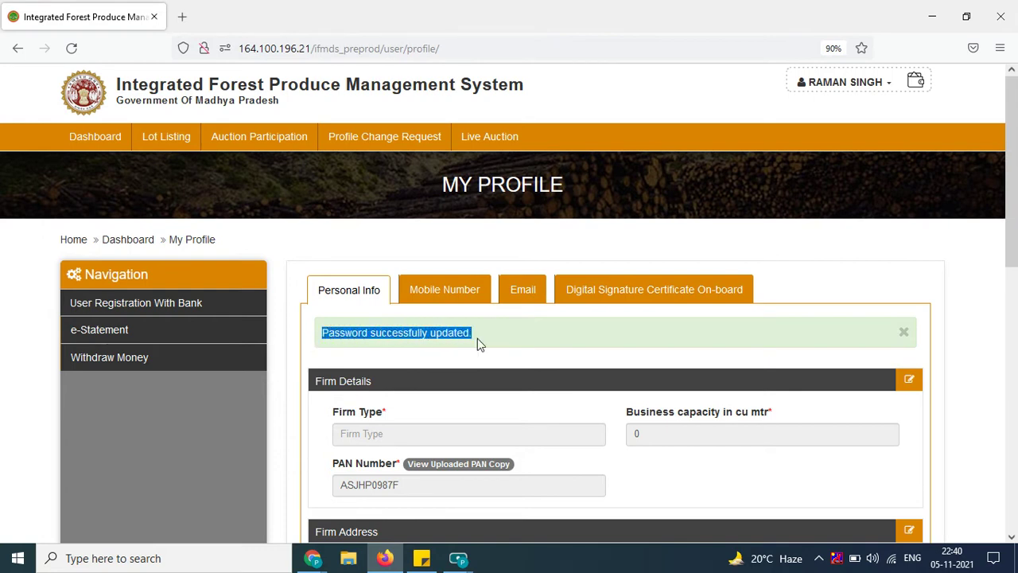
click(964, 346)
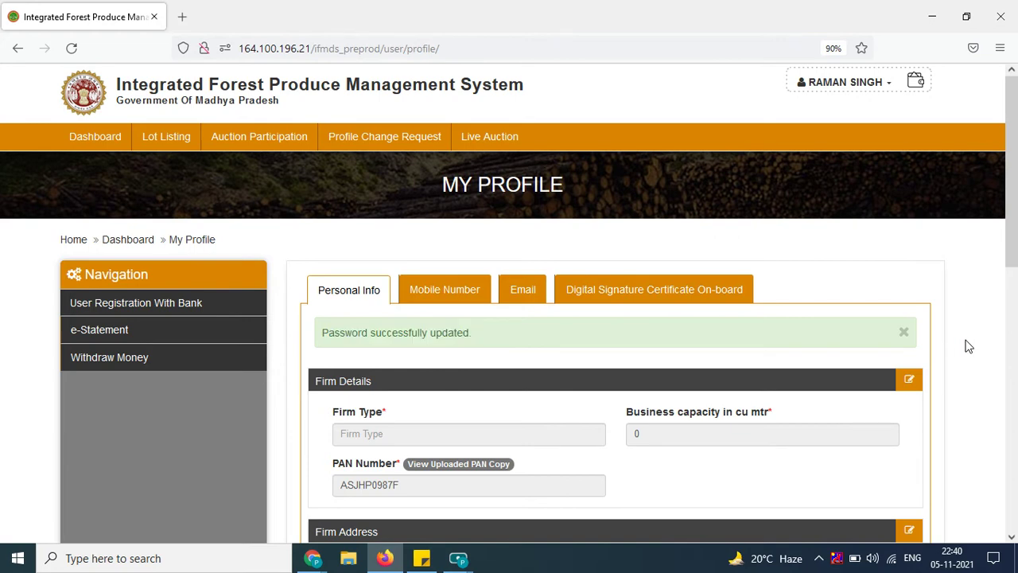
scroll(819, 336, down, 2)
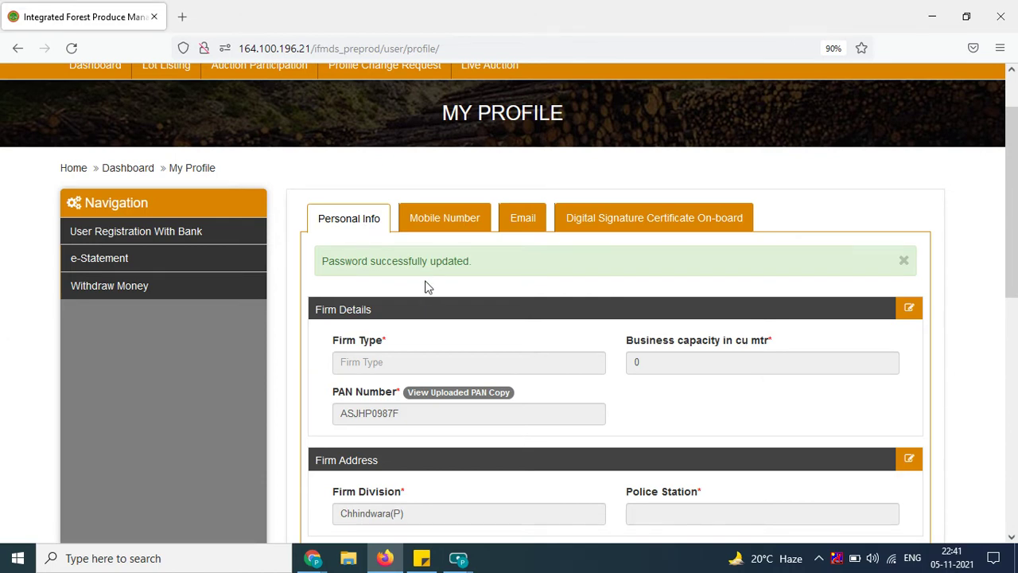
scroll(425, 287, down, 1)
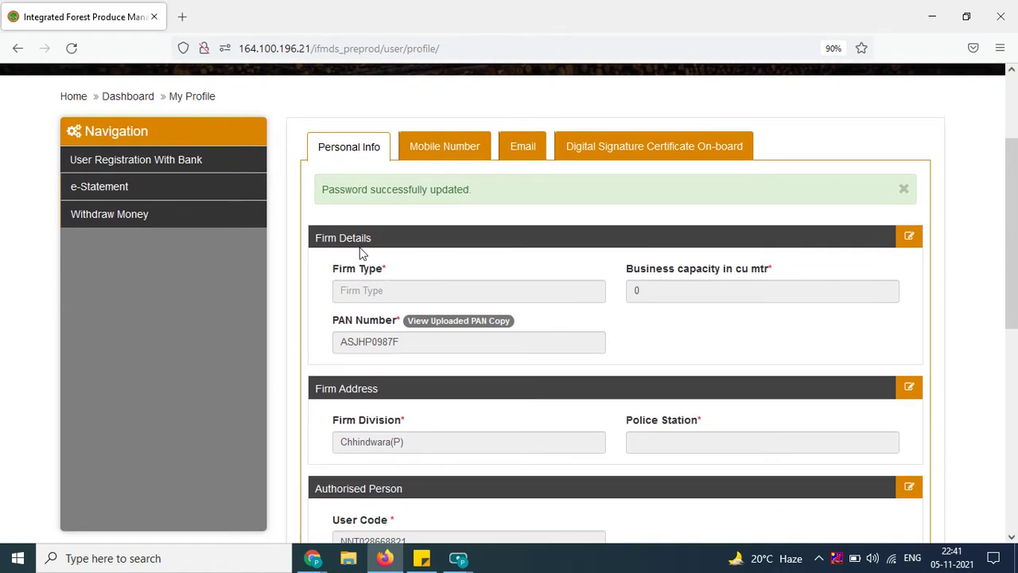
scroll(363, 254, down, 2)
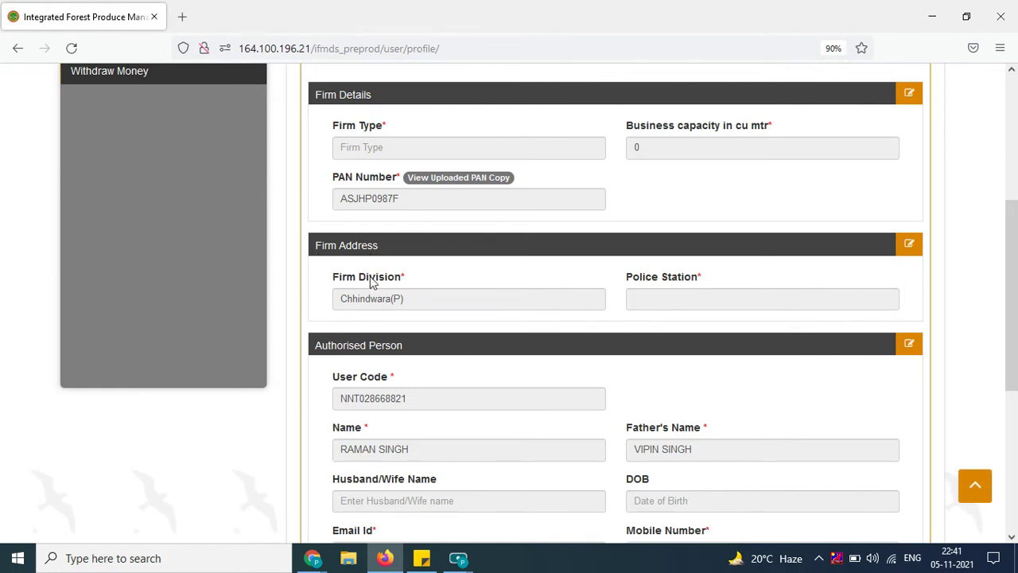
scroll(407, 357, down, 3)
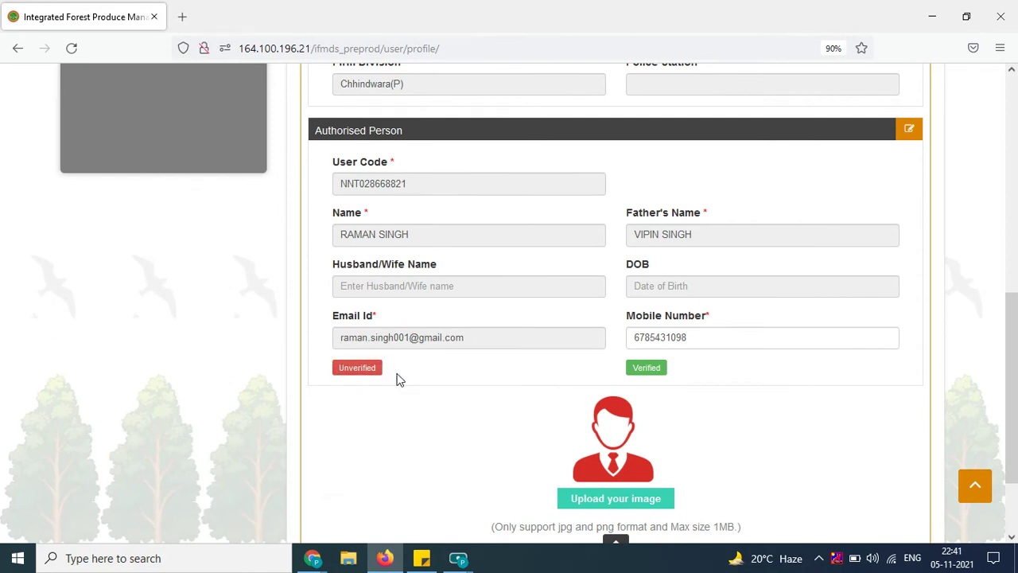
scroll(399, 380, down, 1)
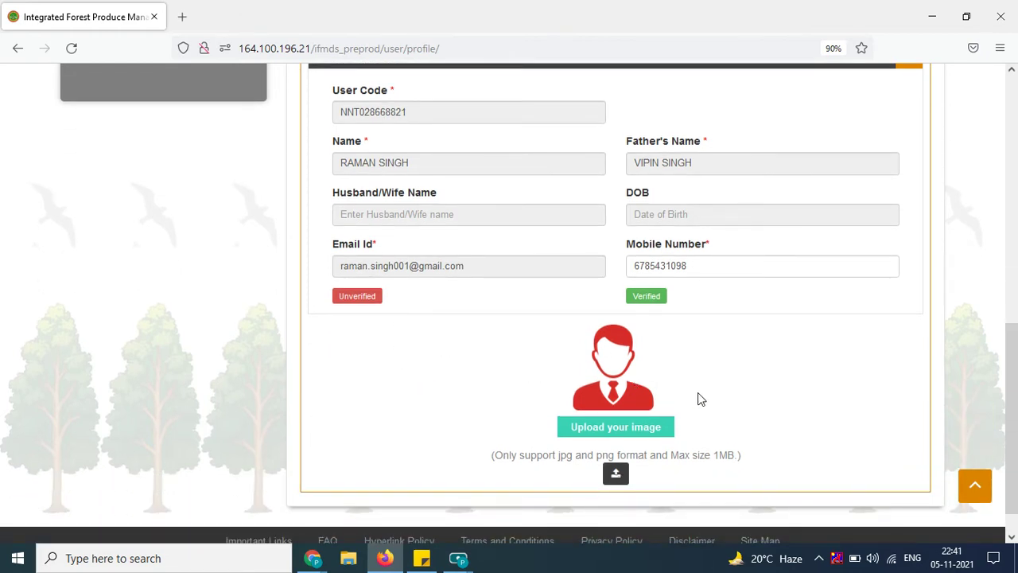
scroll(450, 364, up, 2)
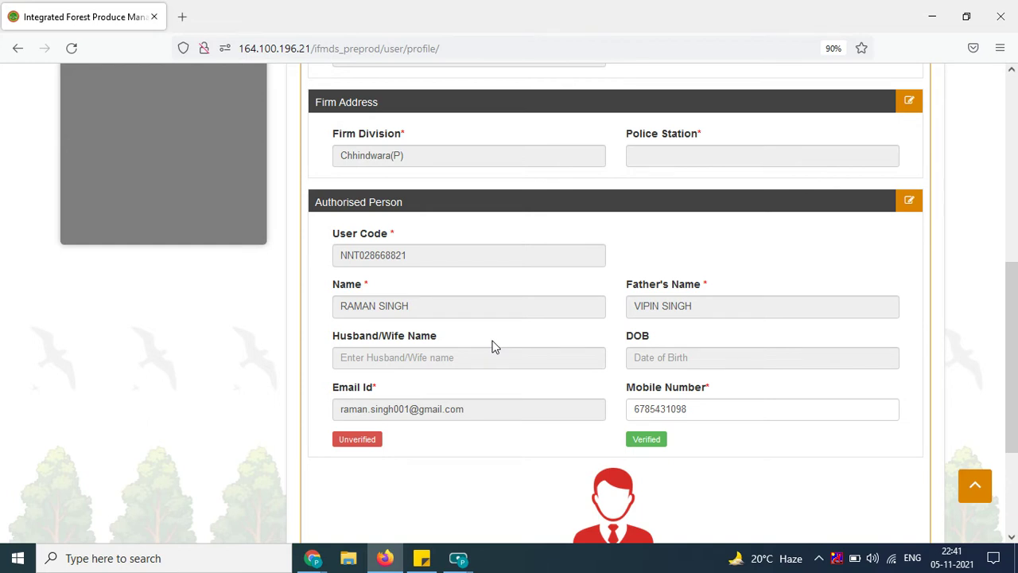
scroll(497, 346, up, 3)
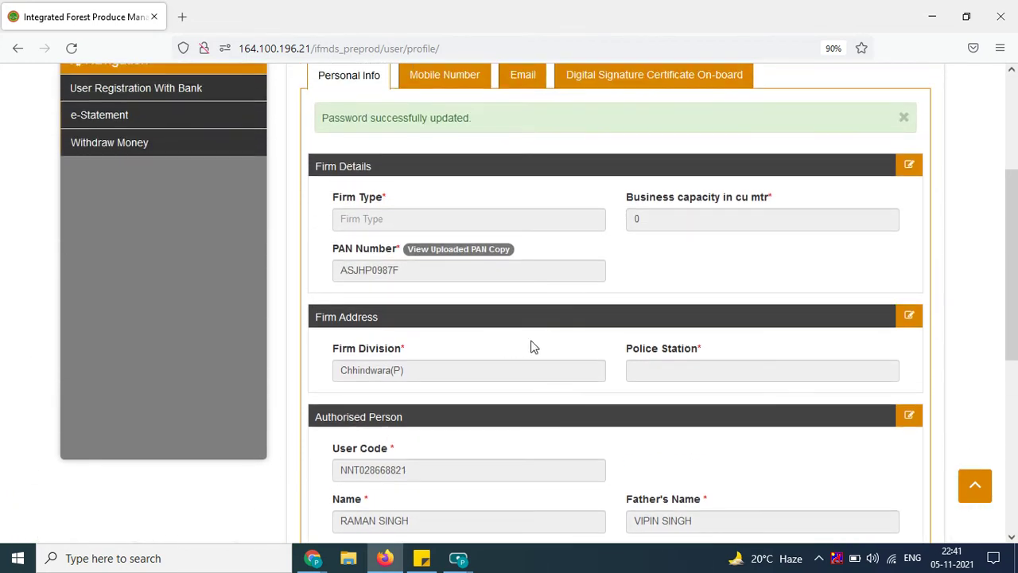
Step: In the Firm Details form, enter PRIVATE LIMITED COMPANY as the firm type and set the business capacity to 500 cu mtr
scroll(538, 340, up, 1)
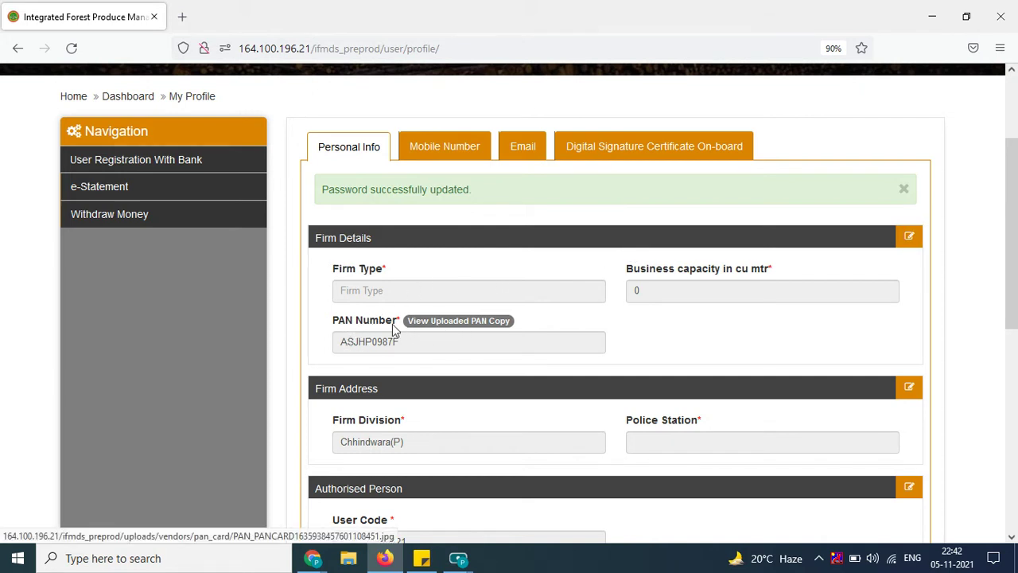
click(910, 239)
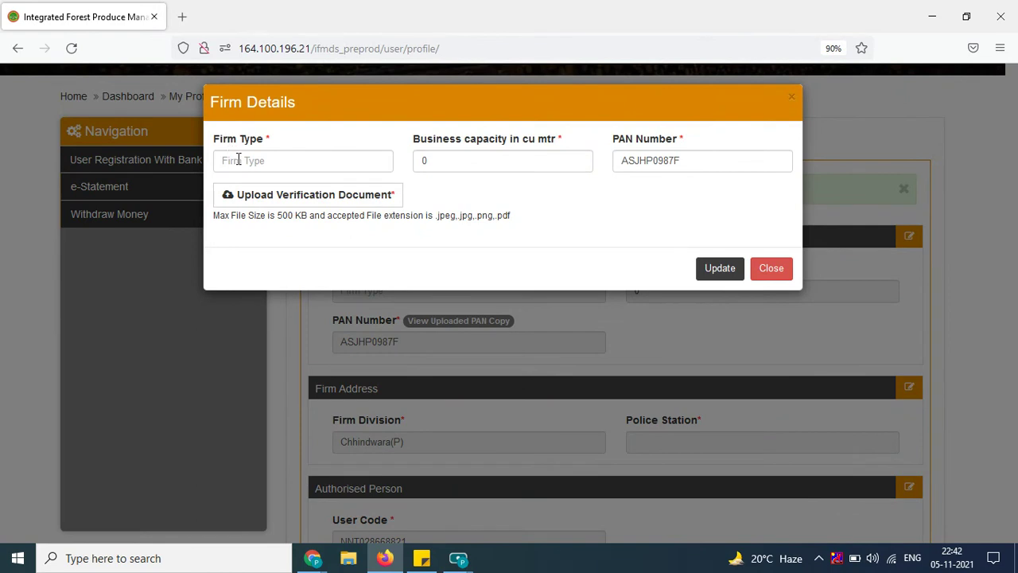
click(238, 160)
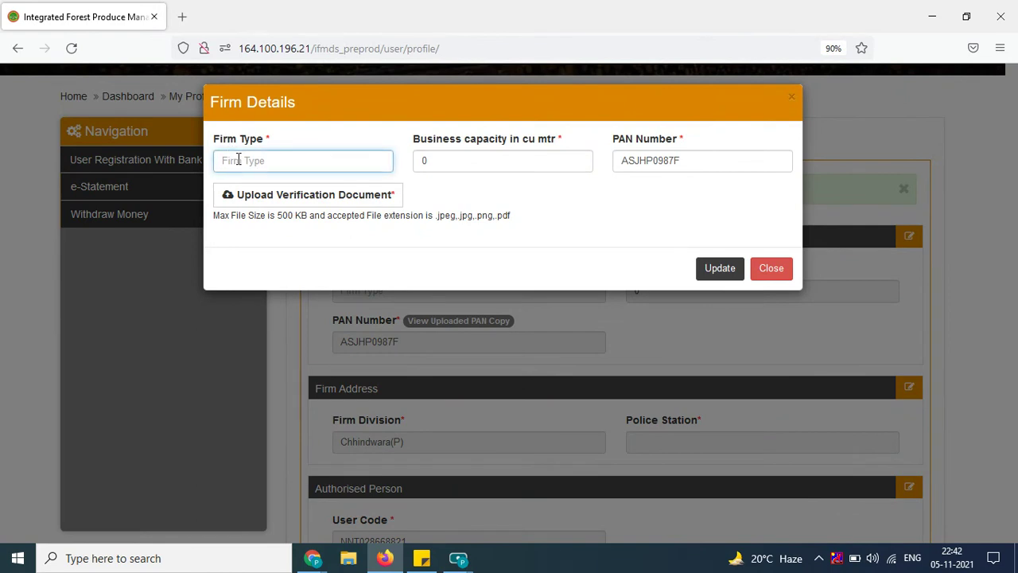
text(P)
text(RIVATE LIMITED COMPANY)
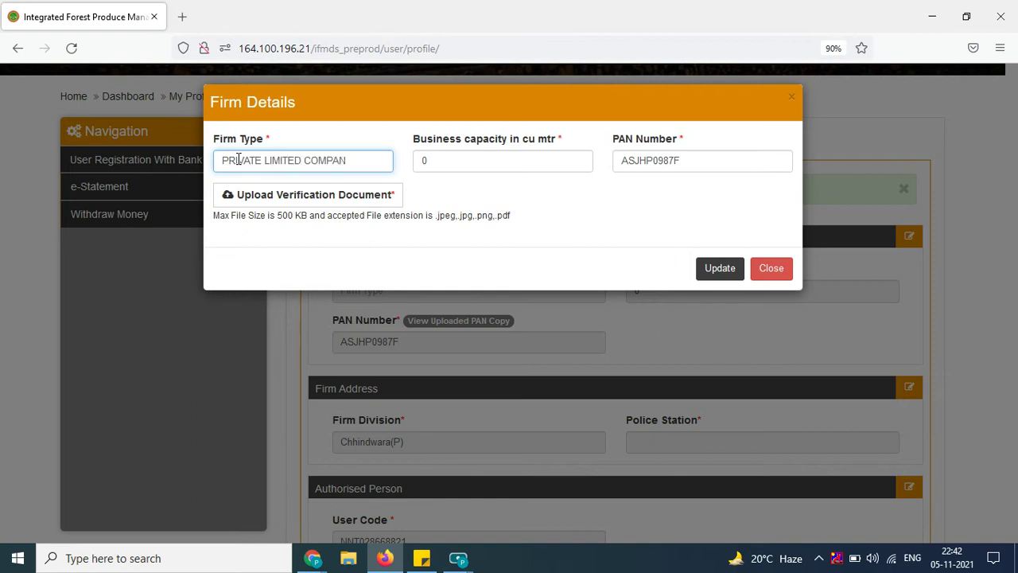
click(446, 163)
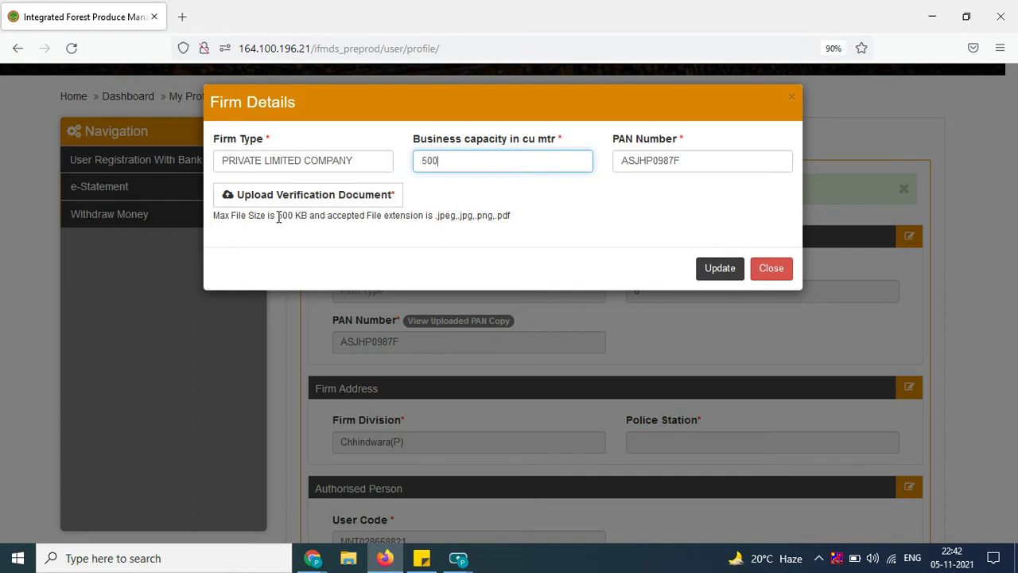
Step: Attach PAN CARD.jpg as the verification document and submit the Firm Details change request
drag(278, 217, 307, 215)
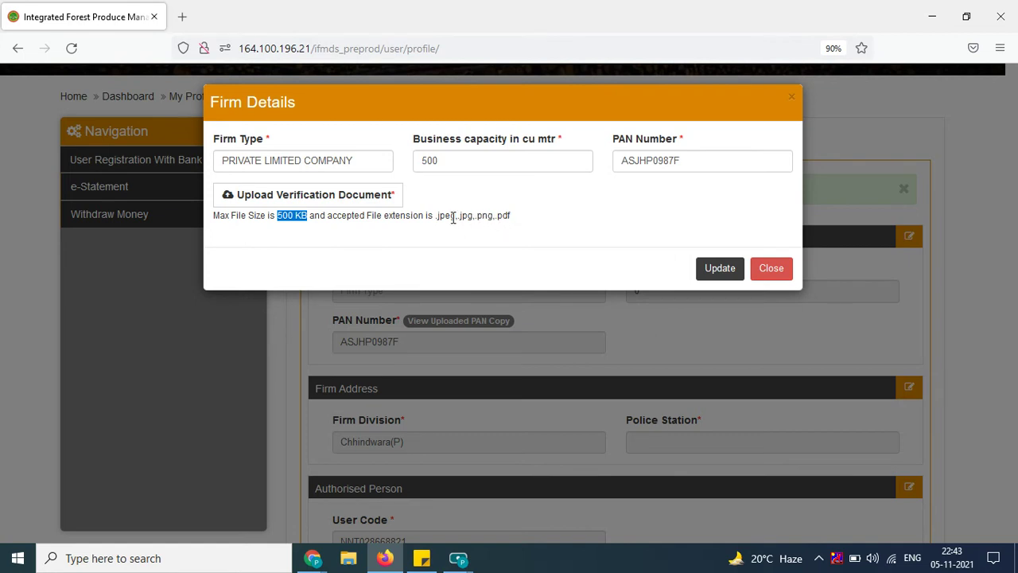
click(293, 202)
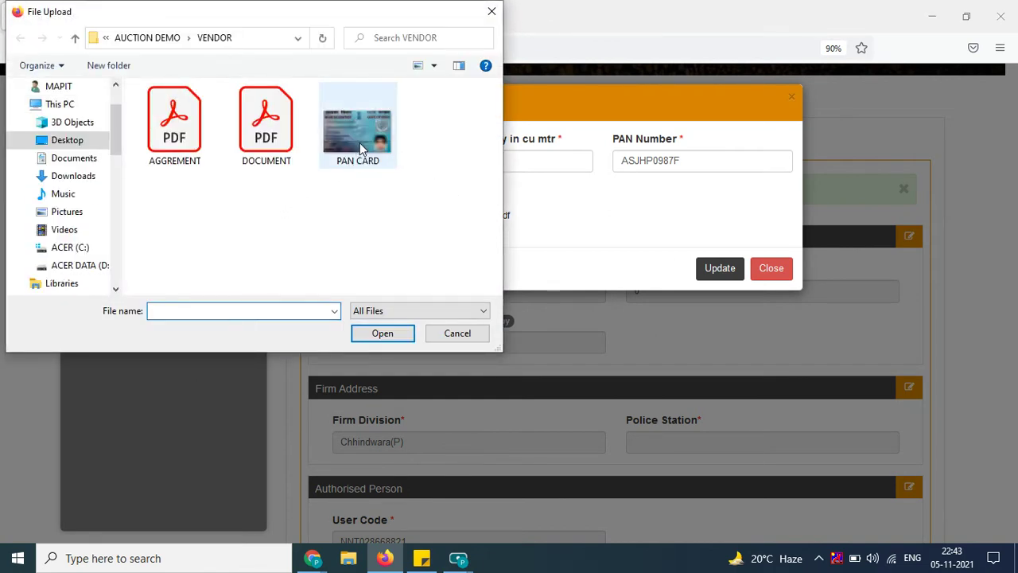
click(359, 142)
double_click(359, 143)
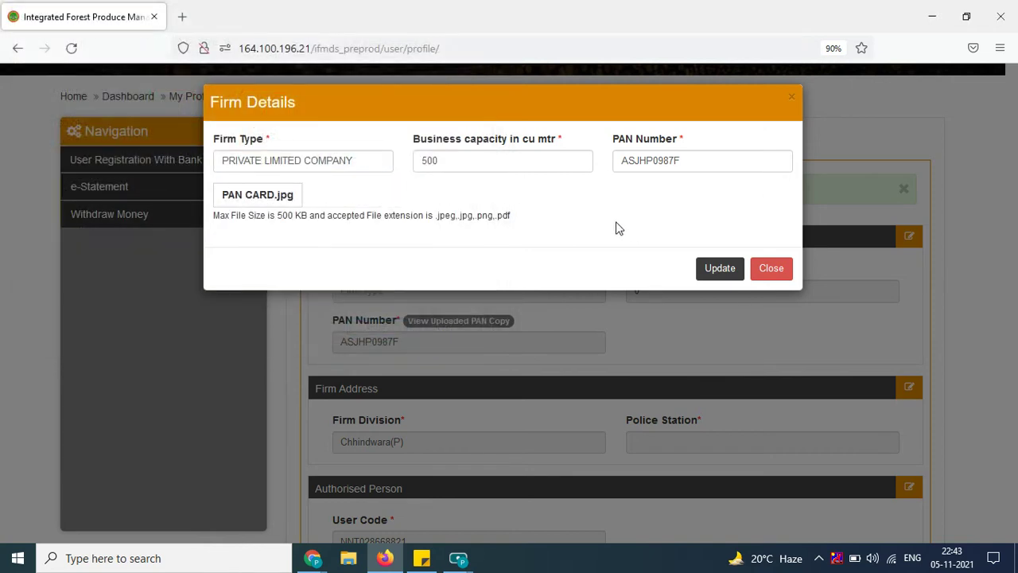
click(721, 272)
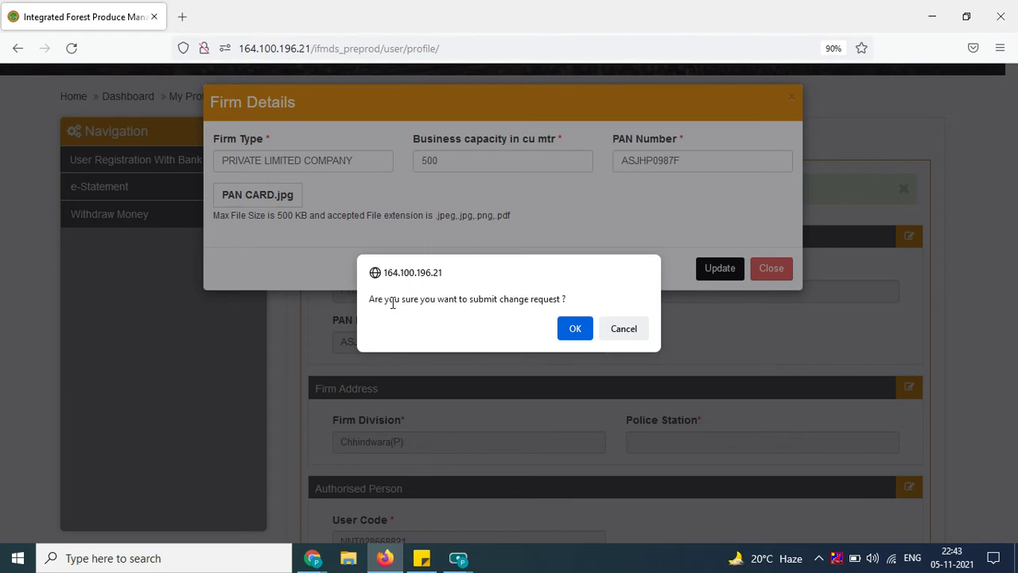
click(576, 332)
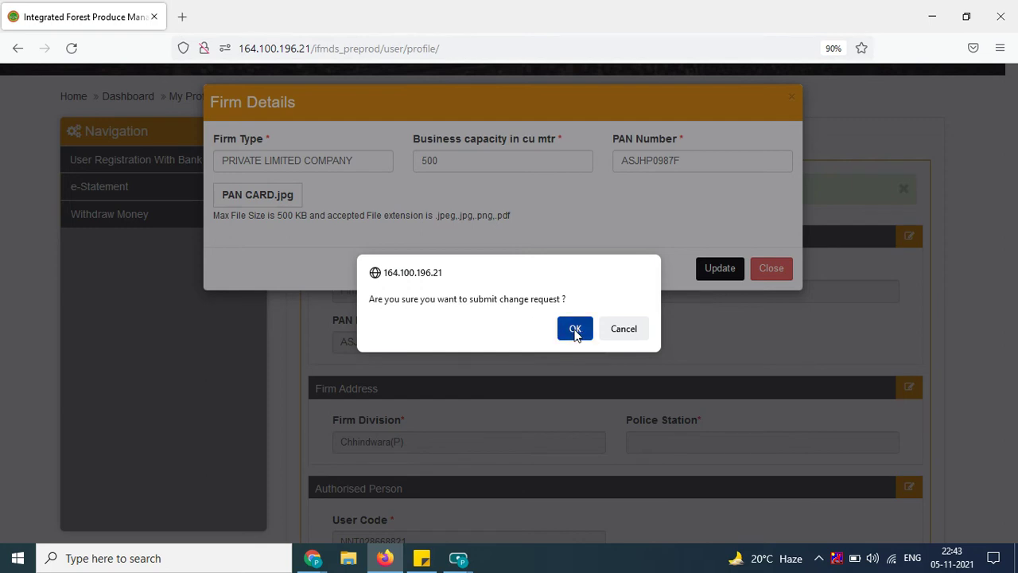
click(575, 330)
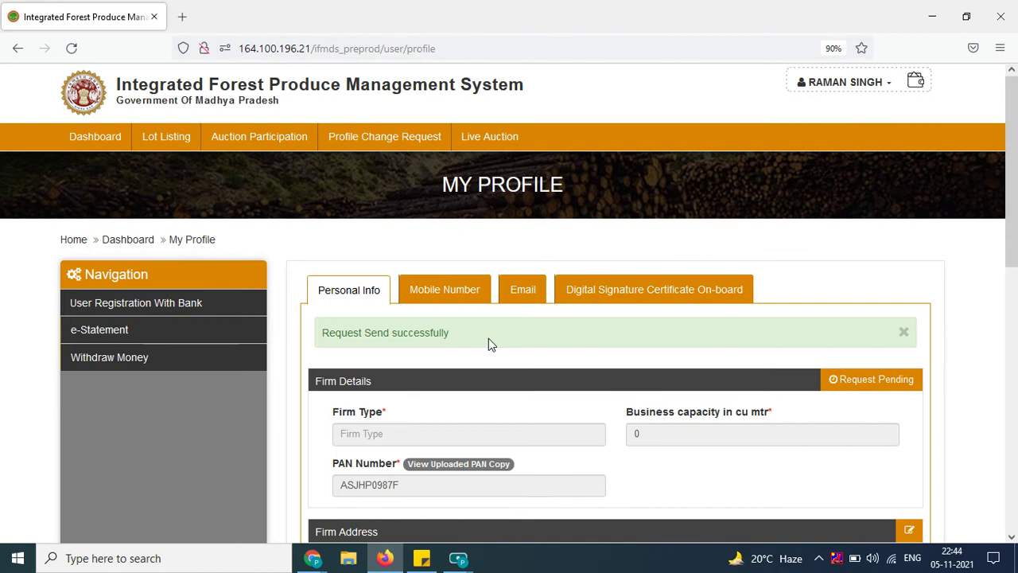
Step: Open the Firm Address details for editing and enter CHHINDWARA POLICE STATION as the police station
scroll(477, 326, down, 1)
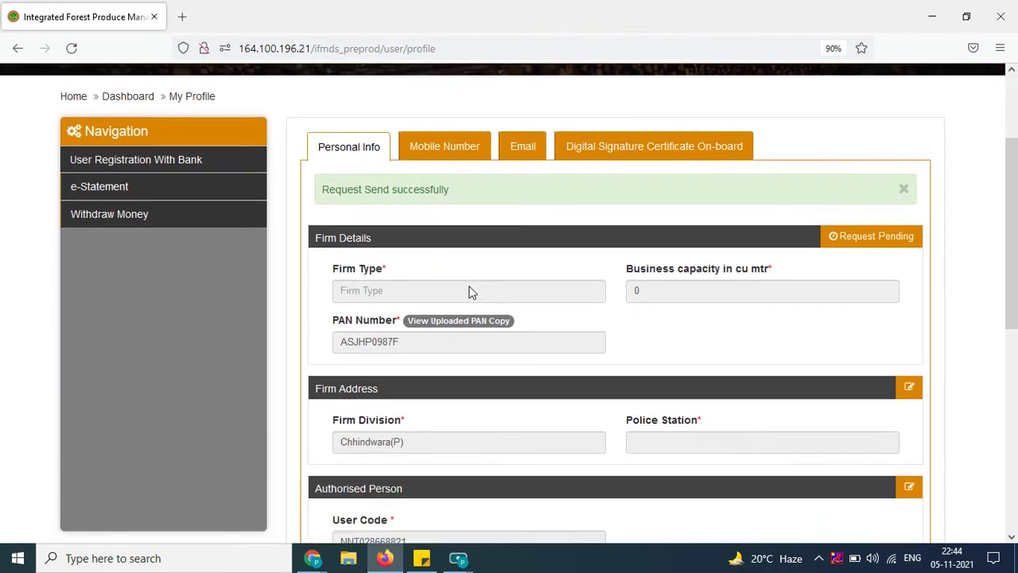
scroll(457, 288, down, 1)
scroll(471, 287, down, 2)
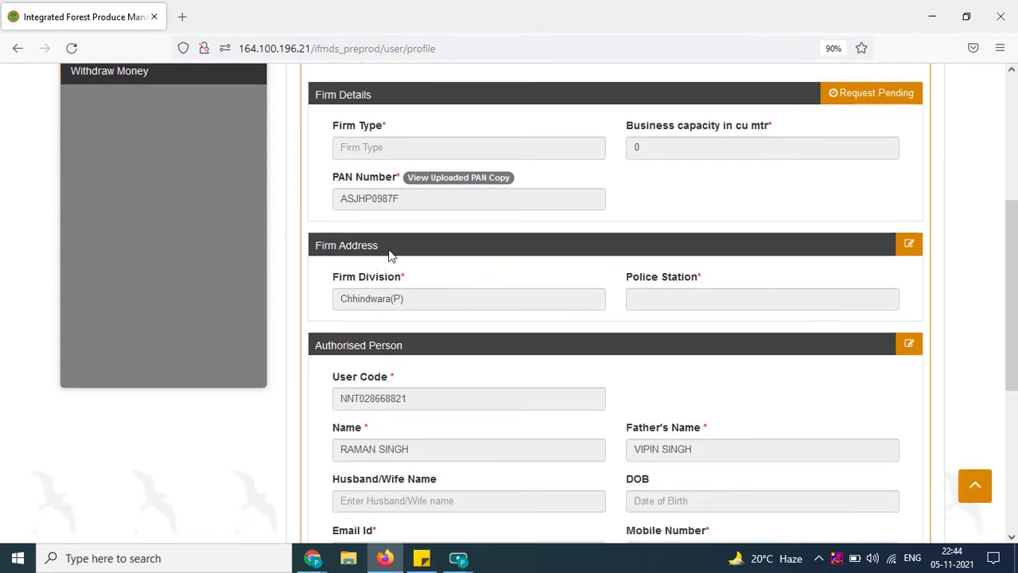
click(908, 246)
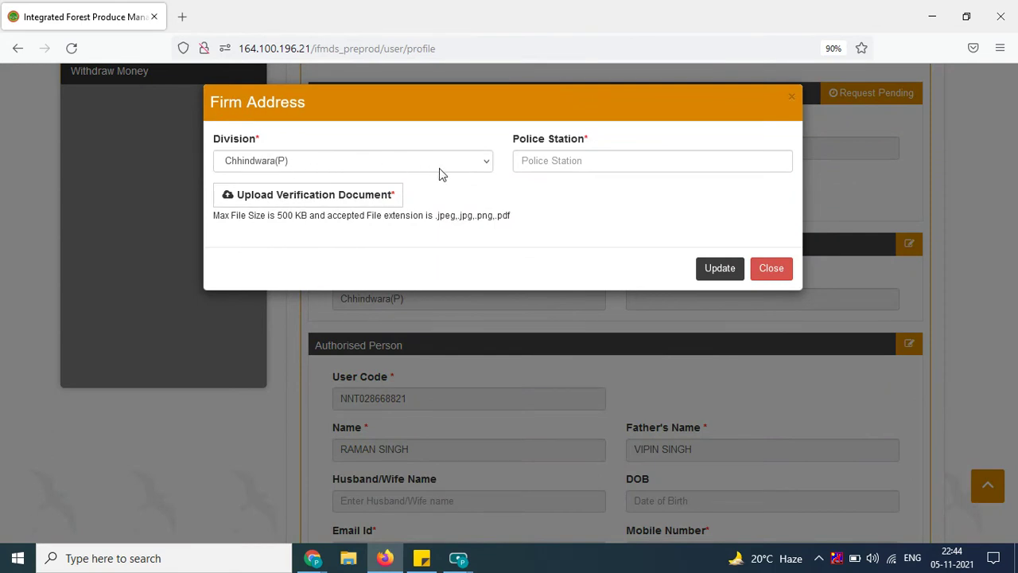
click(584, 163)
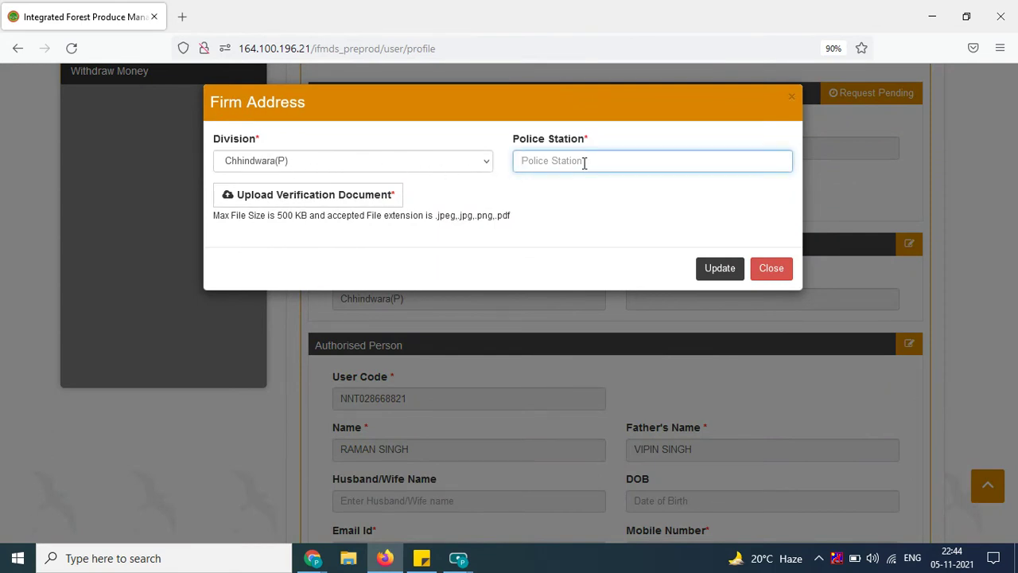
text(CHHINDWARA POLICE STATION)
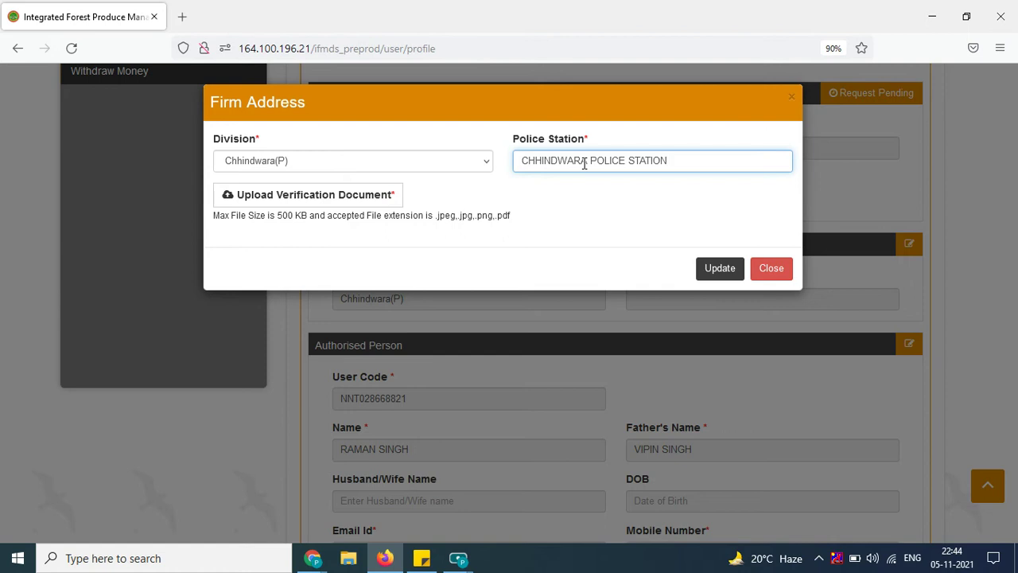
Step: Attach DOCUMENT.pdf as the verification document and submit the Firm Address change request
click(267, 203)
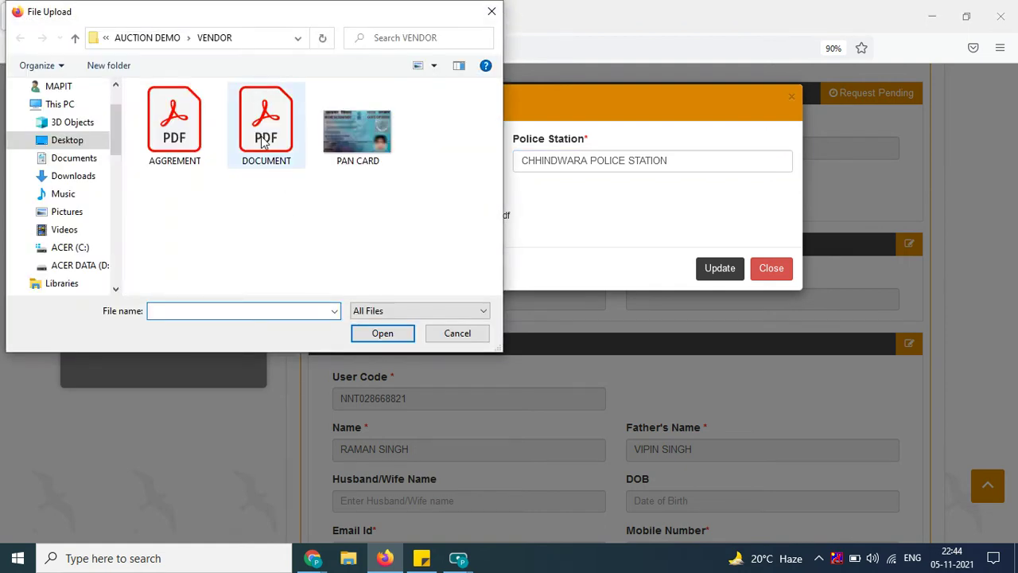
double_click(265, 141)
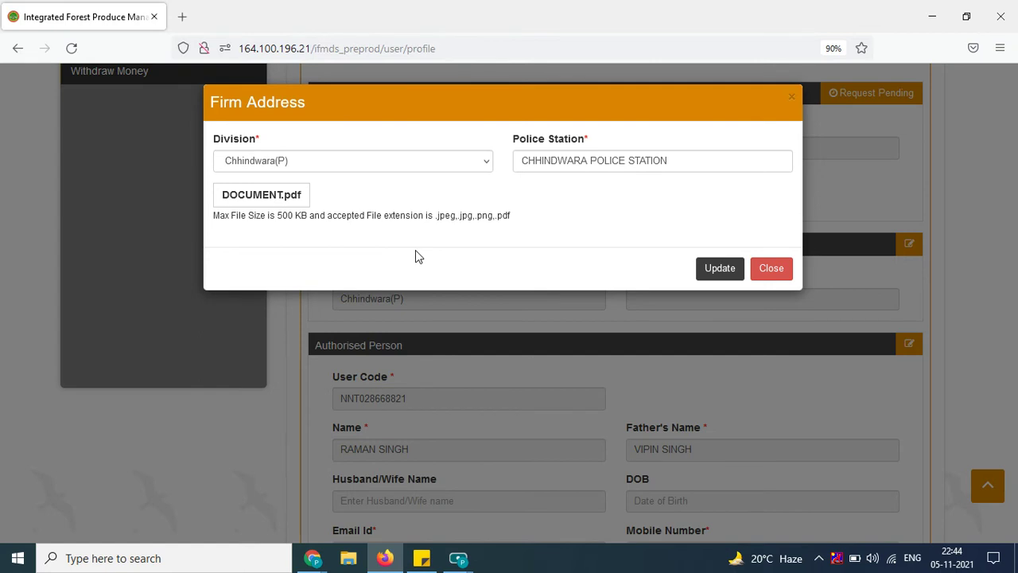
click(719, 270)
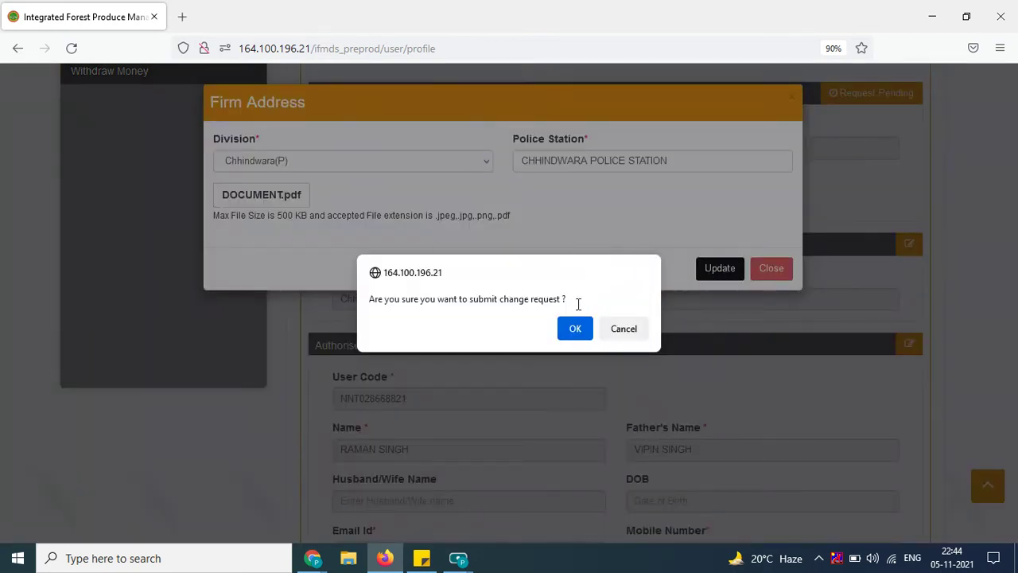
click(573, 330)
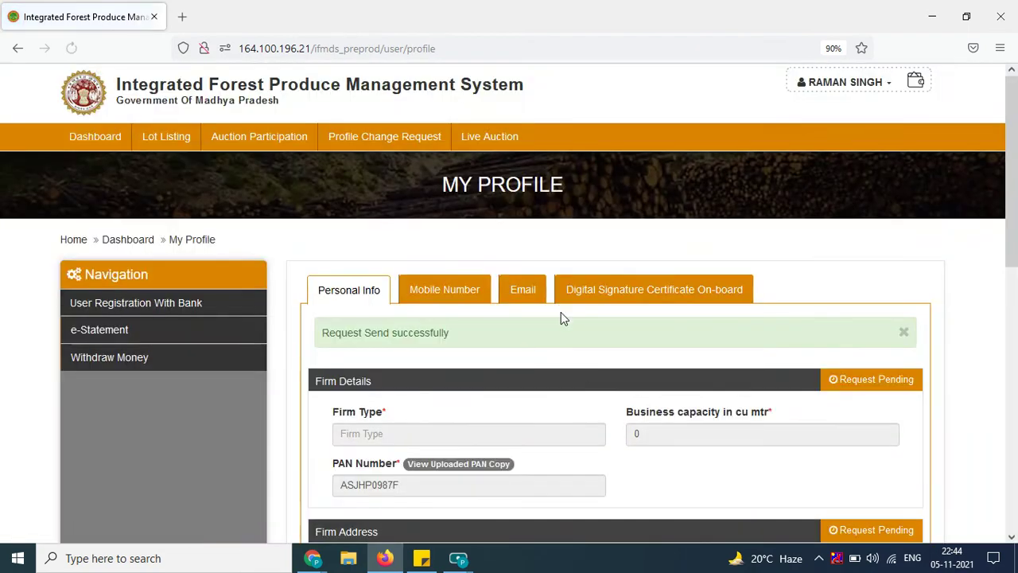
Step: Open the Authorised Person details for editing and set the date of birth
scroll(657, 436, down, 3)
scroll(657, 436, down, 2)
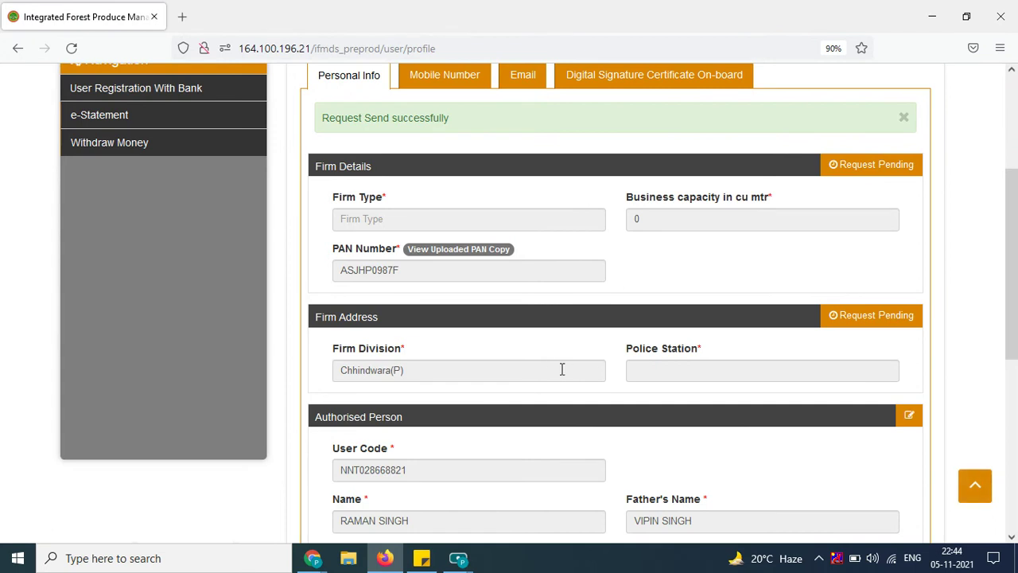
scroll(561, 338, down, 2)
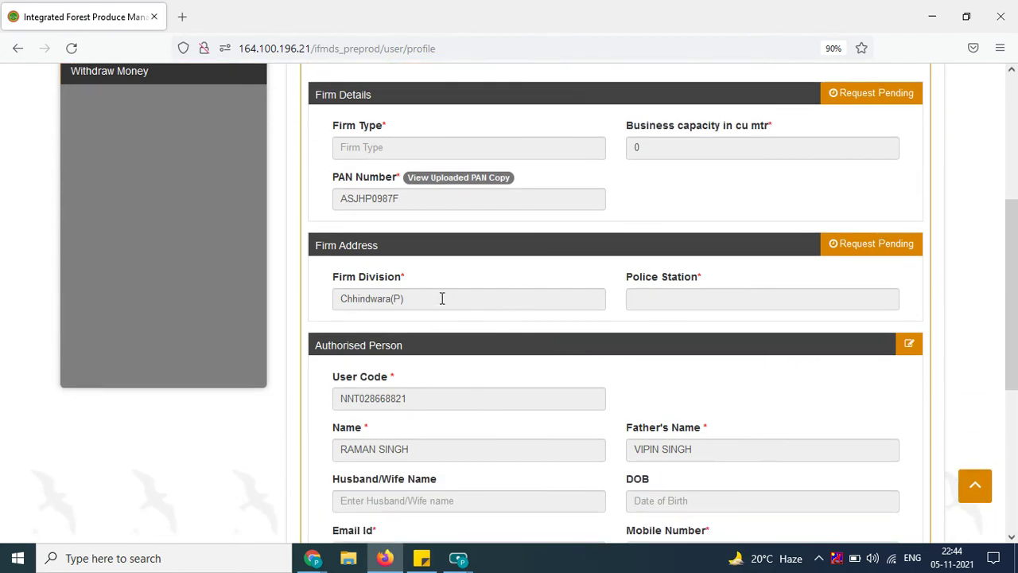
scroll(442, 298, down, 2)
scroll(445, 299, down, 2)
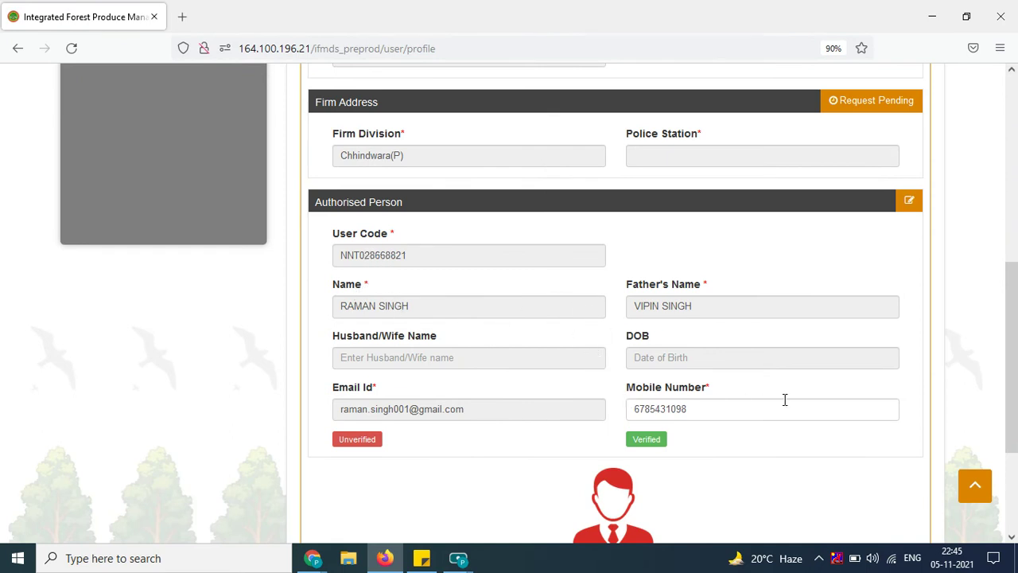
scroll(784, 399, down, 4)
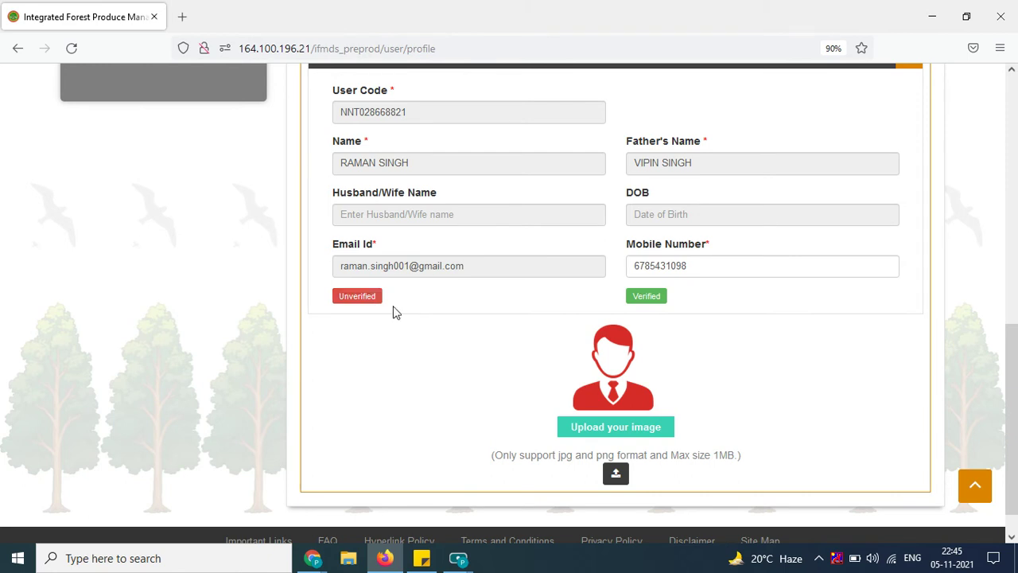
scroll(393, 308, up, 3)
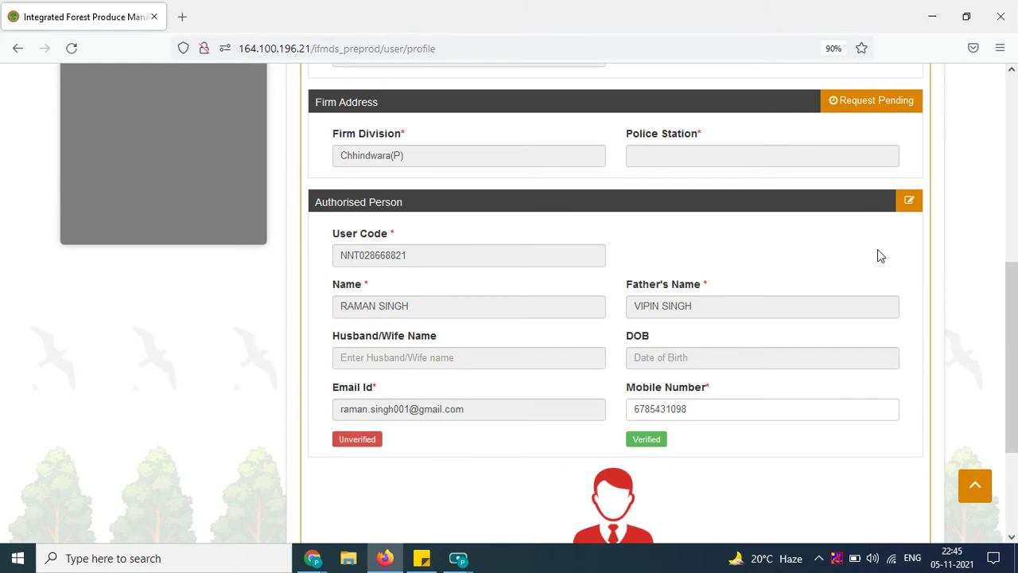
click(909, 202)
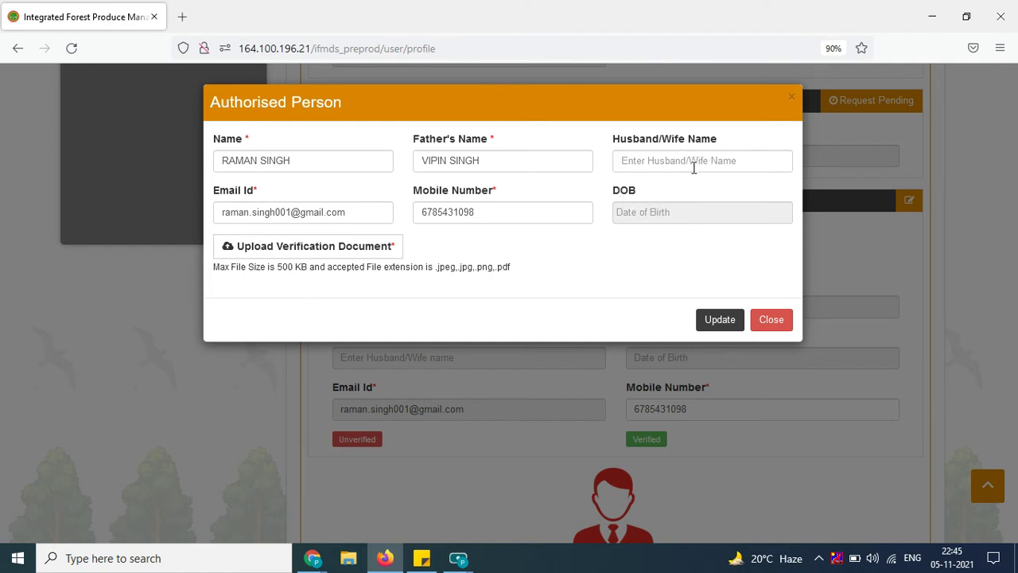
click(657, 217)
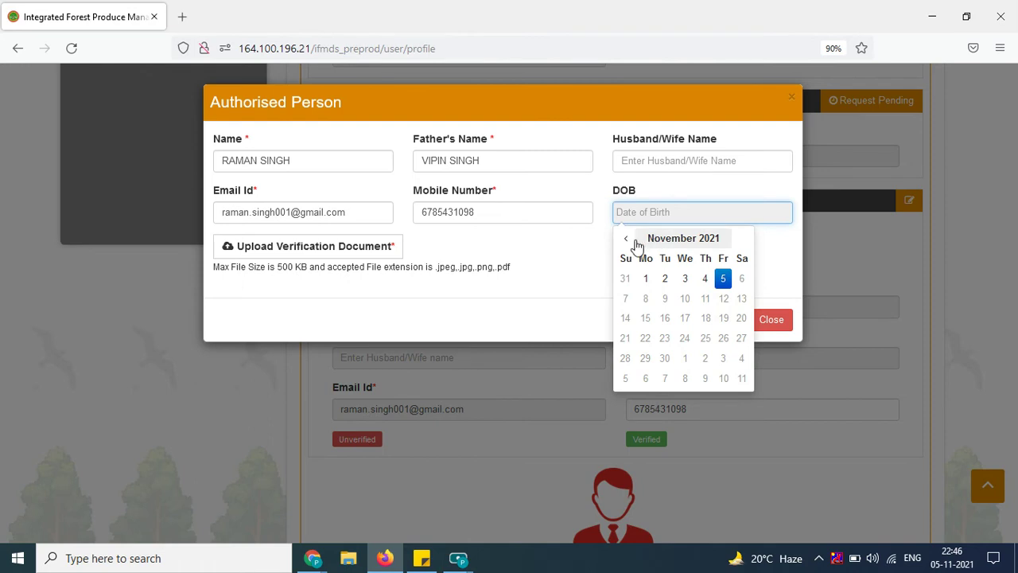
click(626, 240)
click(626, 241)
click(626, 241)
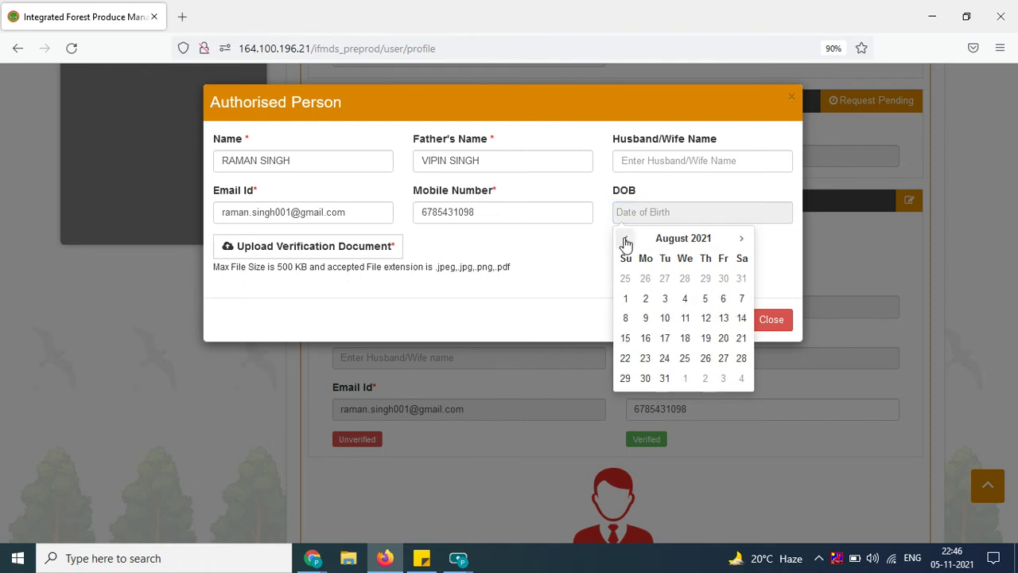
click(625, 241)
click(626, 241)
click(626, 241)
click(625, 241)
click(626, 241)
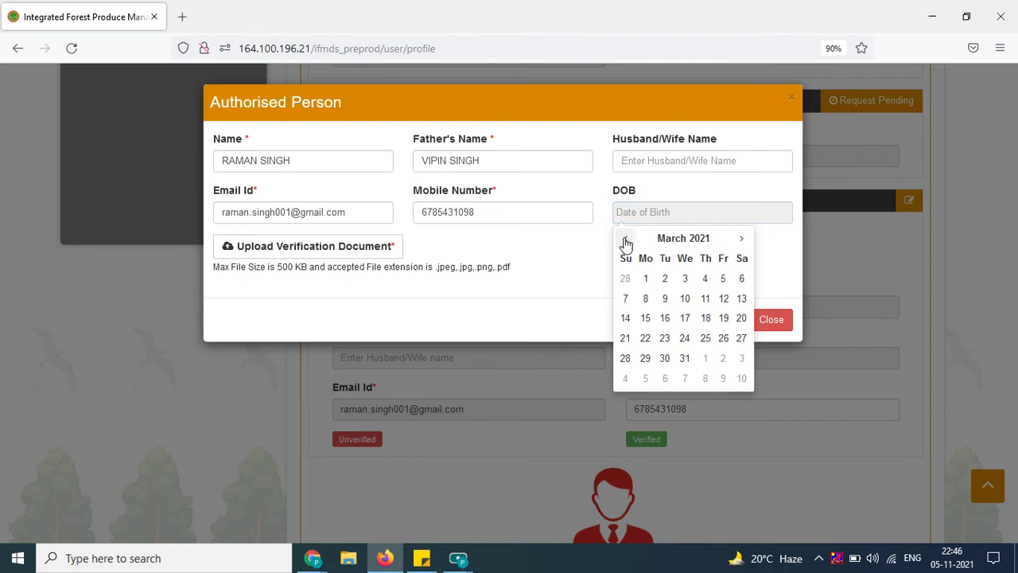
click(646, 280)
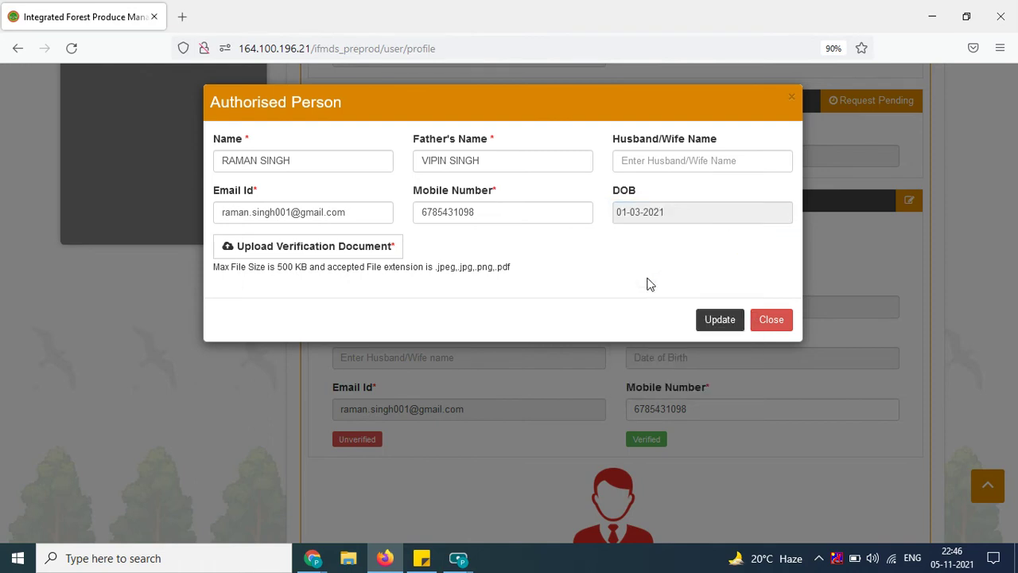
Step: Attach PAN CARD.jpg as the verification document and submit the Authorised Person change request
click(717, 322)
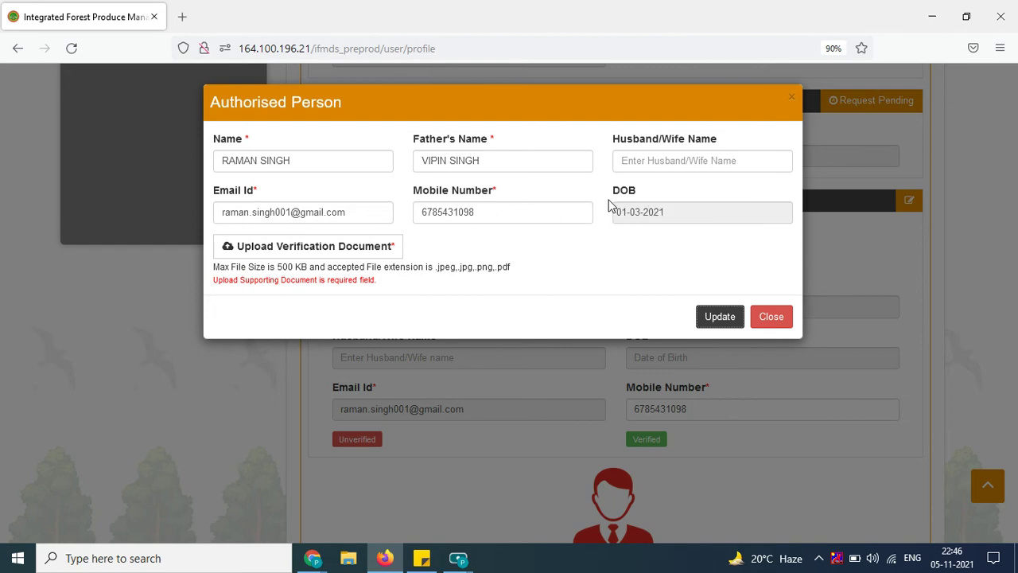
click(299, 258)
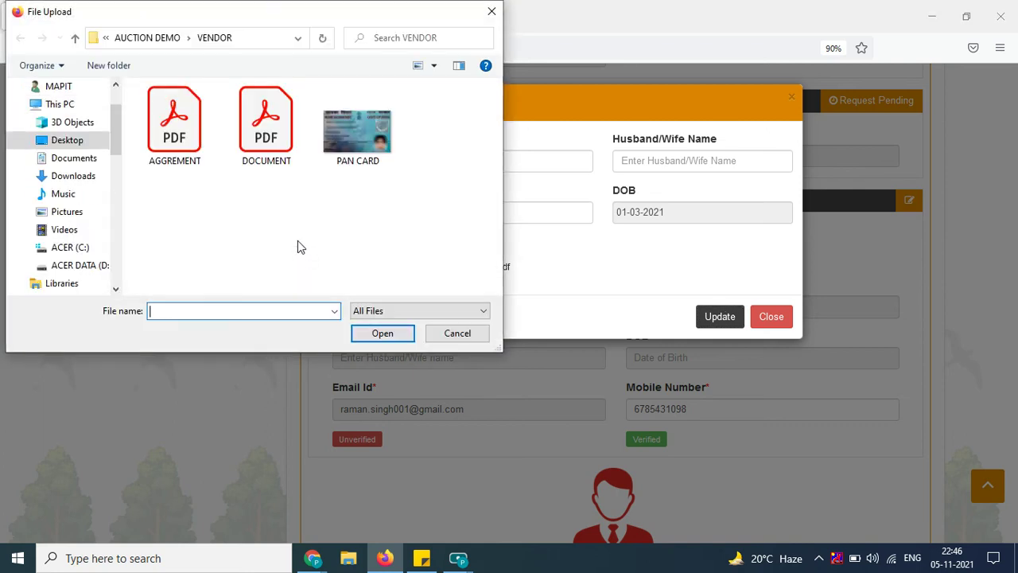
double_click(347, 138)
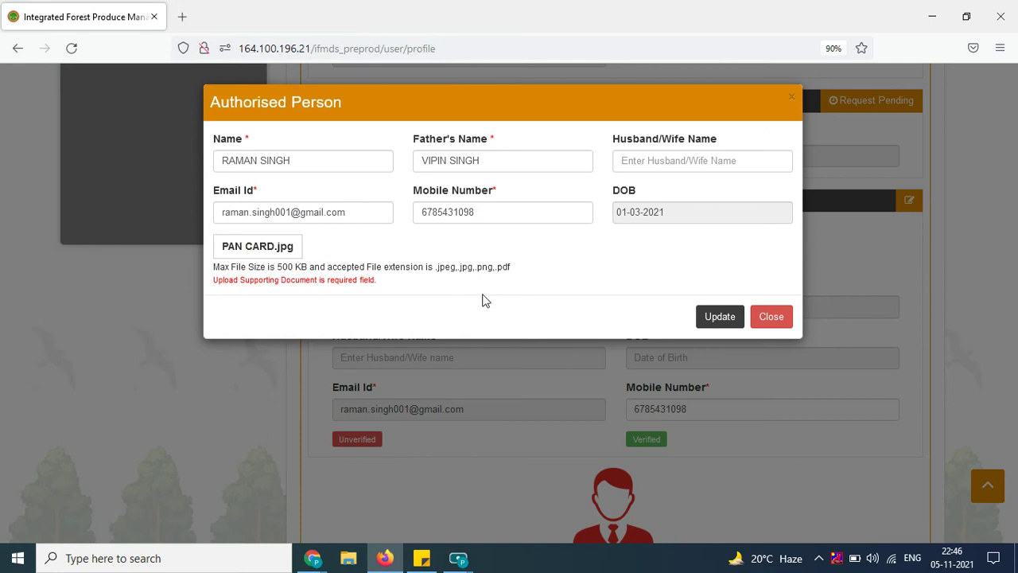
click(718, 318)
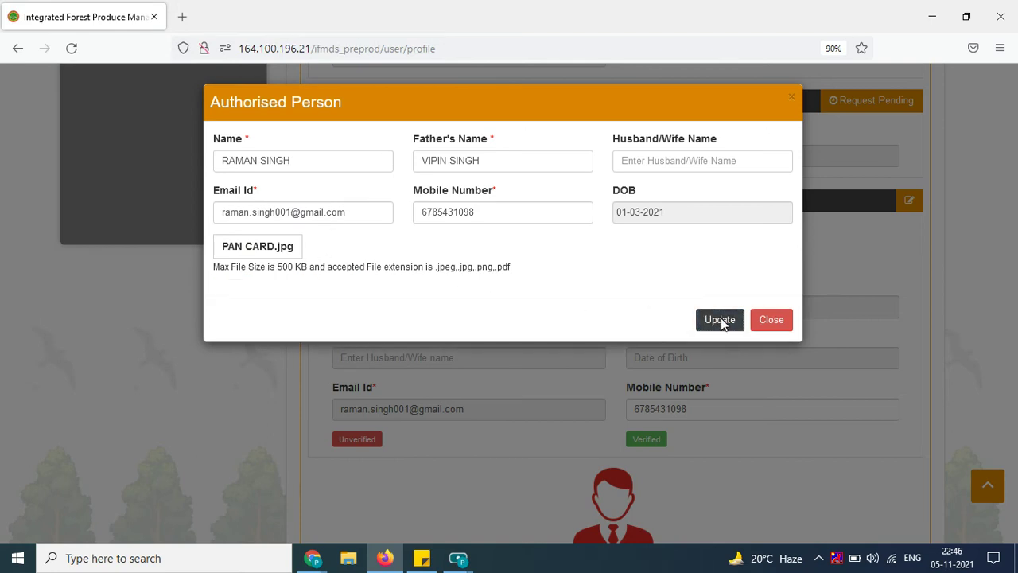
click(575, 327)
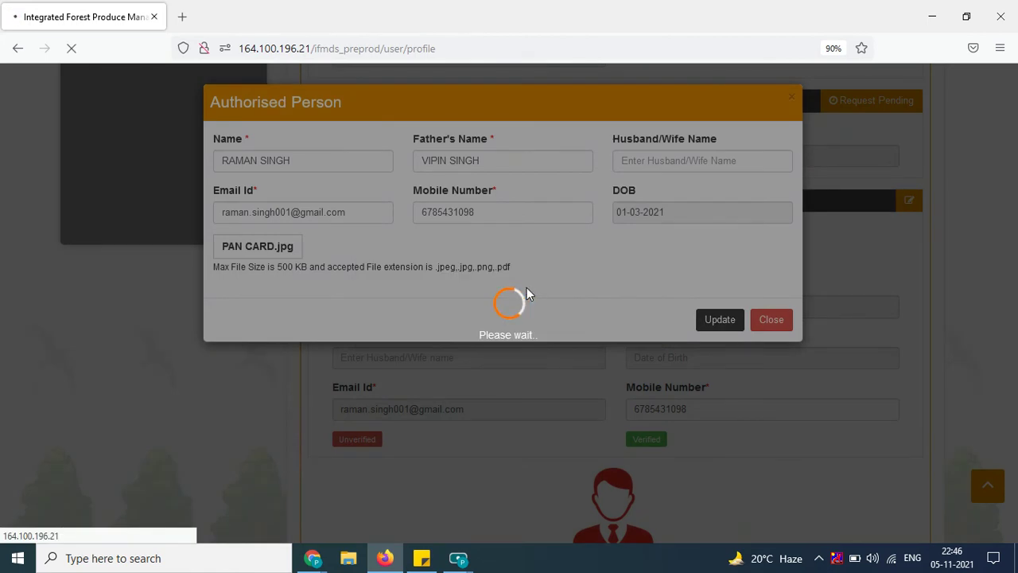
Step: Review the Authorised Person section's request status and check the mobile number's verification status
scroll(528, 291, down, 3)
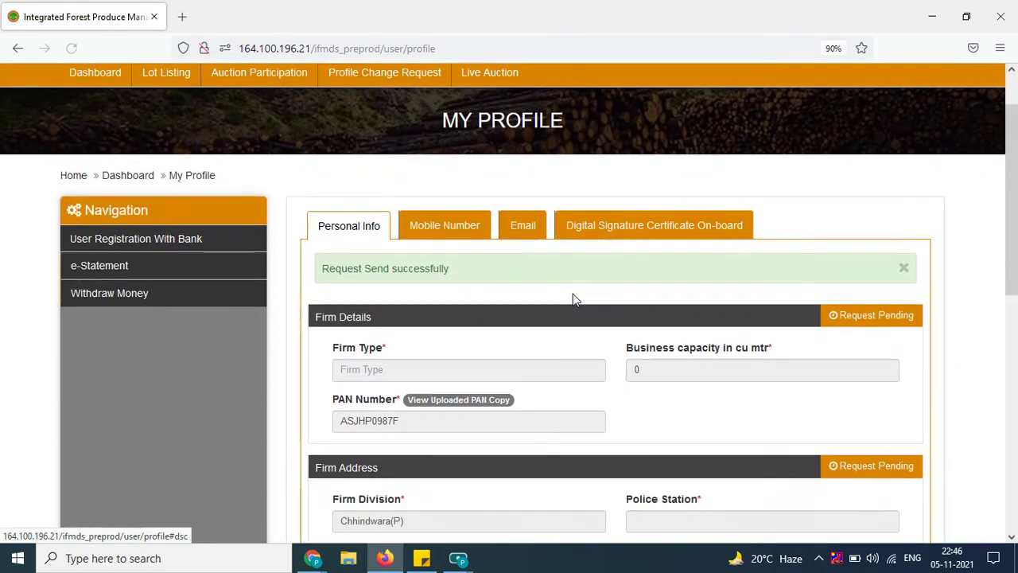
scroll(583, 299, down, 5)
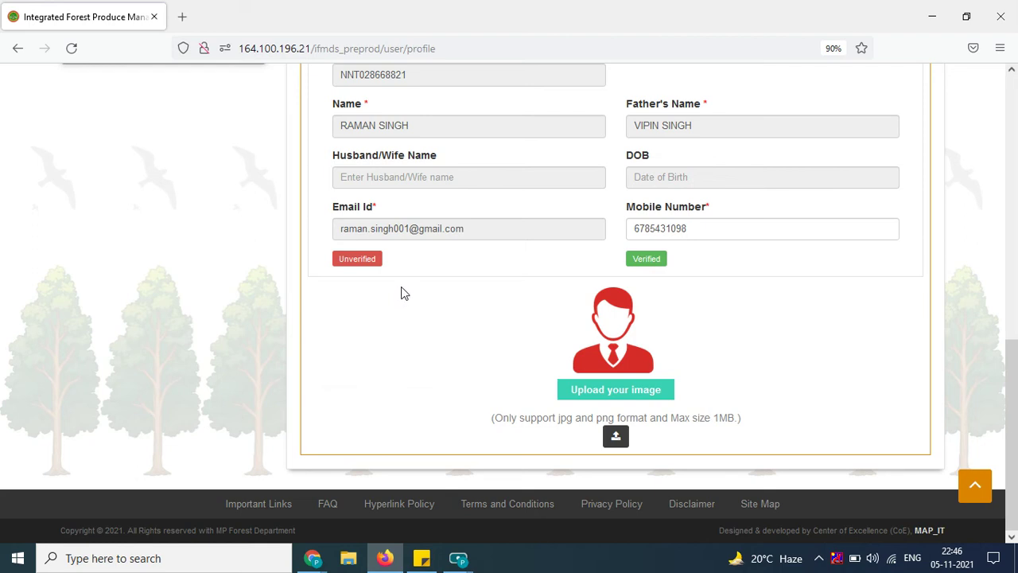
scroll(468, 298, up, 2)
scroll(468, 294, up, 2)
scroll(467, 292, down, 2)
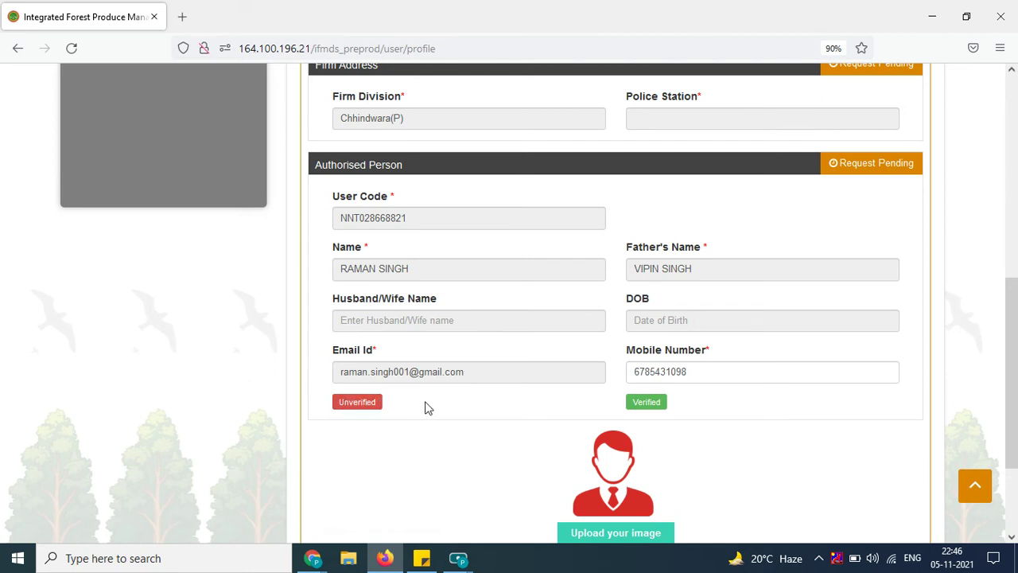
scroll(475, 406, up, 5)
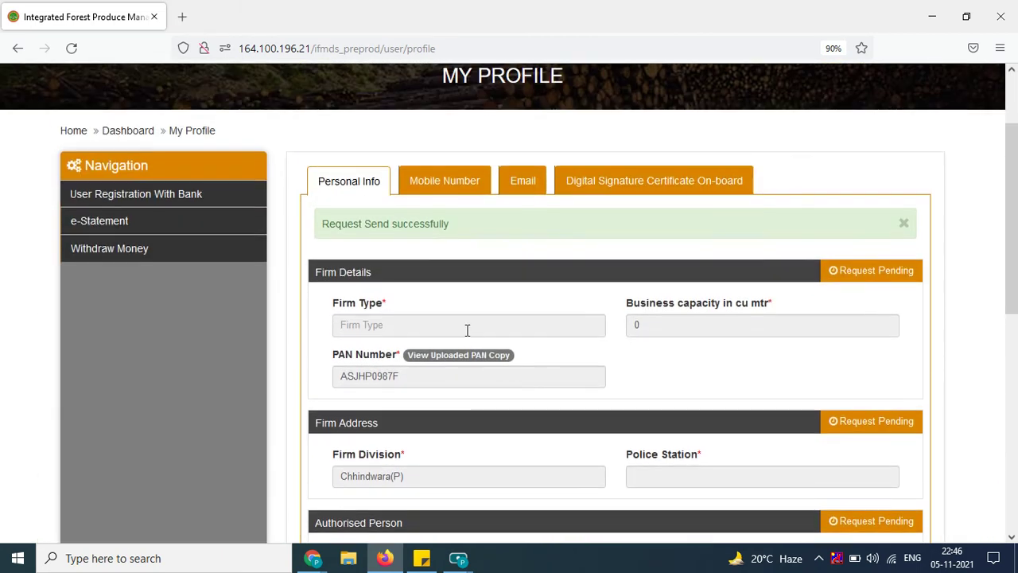
click(425, 184)
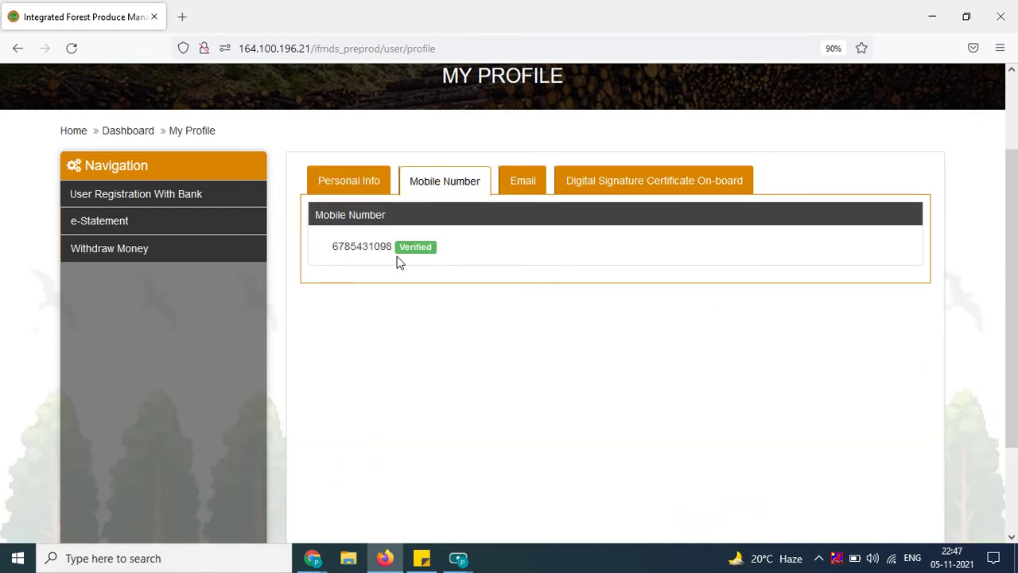
Step: Request a new one-time password for the profile's unverified email address and confirm the resend
click(518, 187)
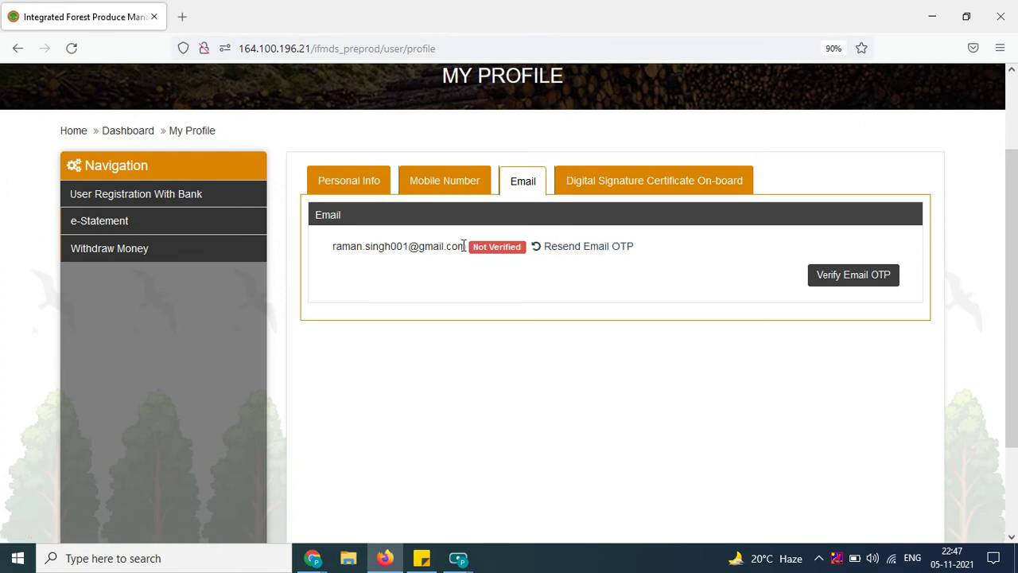
drag(465, 245, 333, 249)
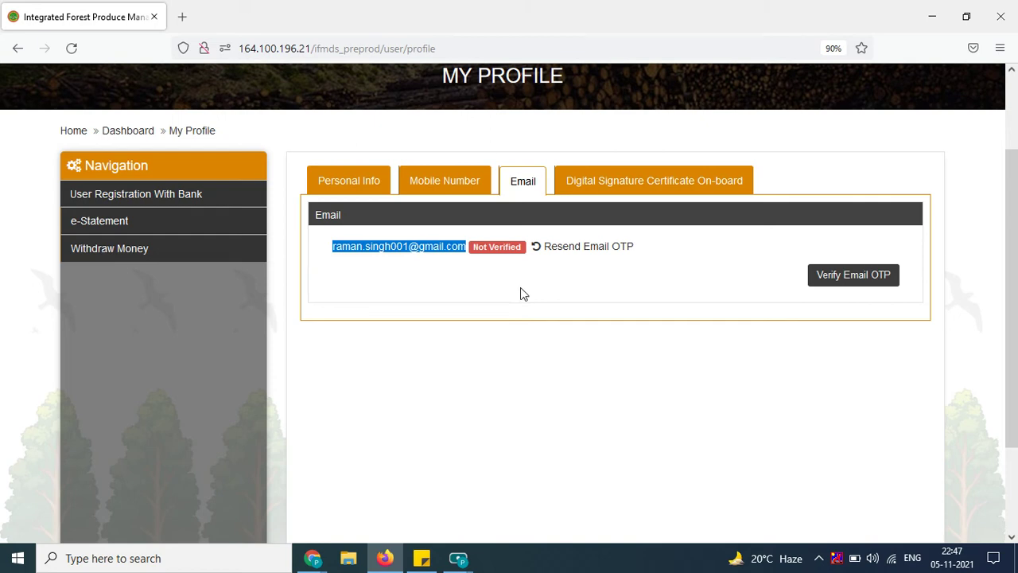
click(586, 253)
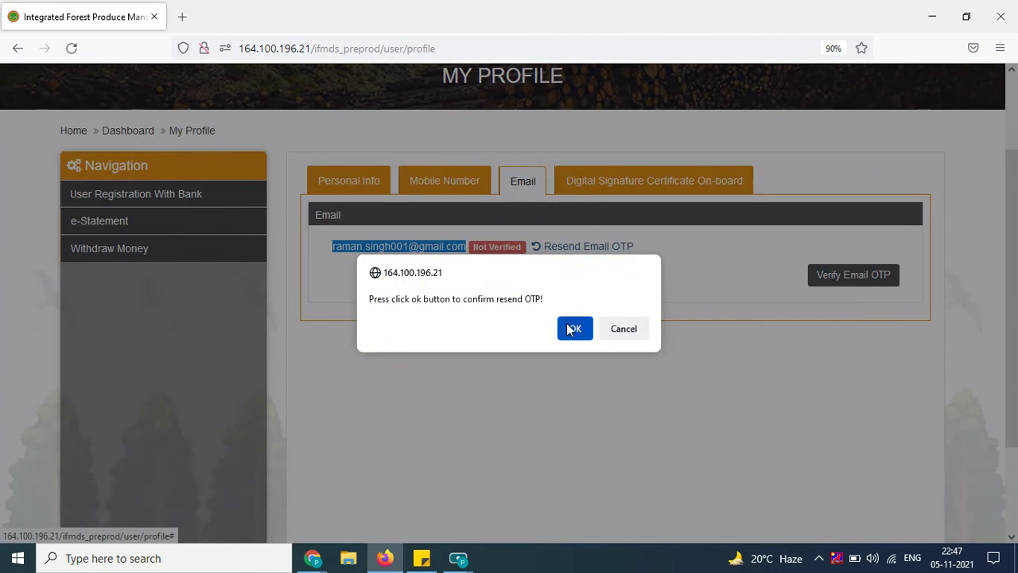
click(571, 331)
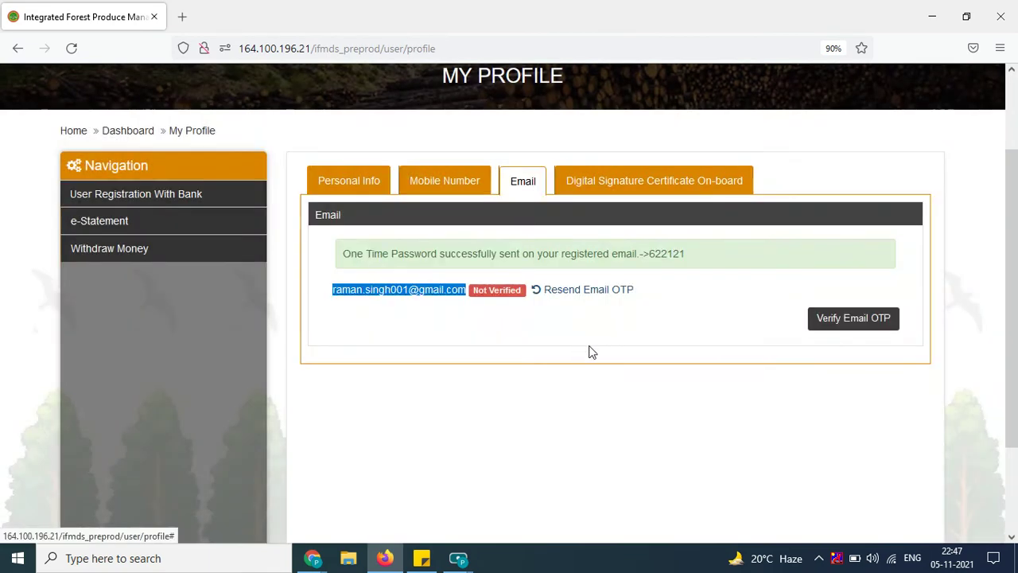
Step: Enter the one-time password received for the email address and verify it
click(841, 329)
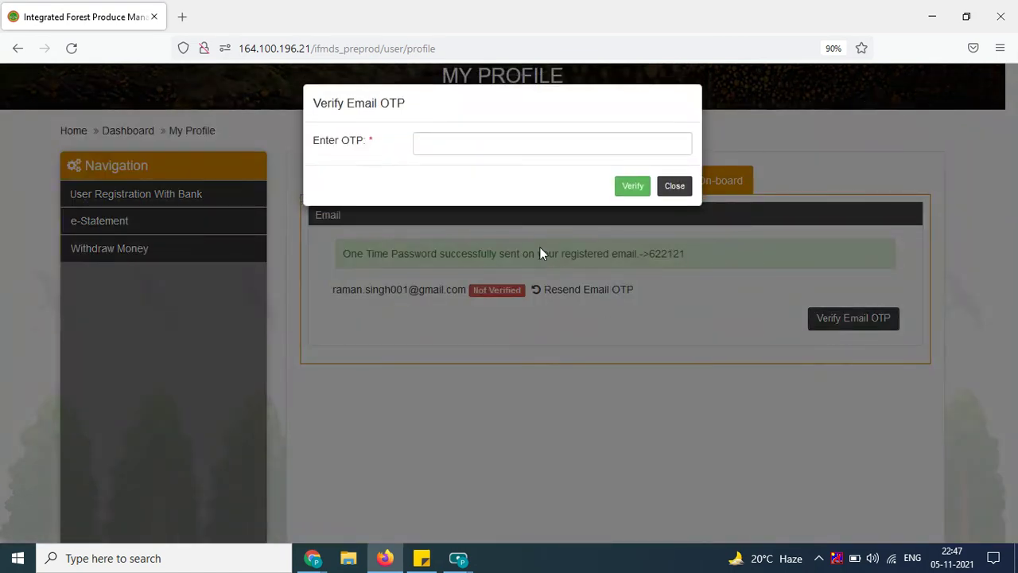
click(486, 145)
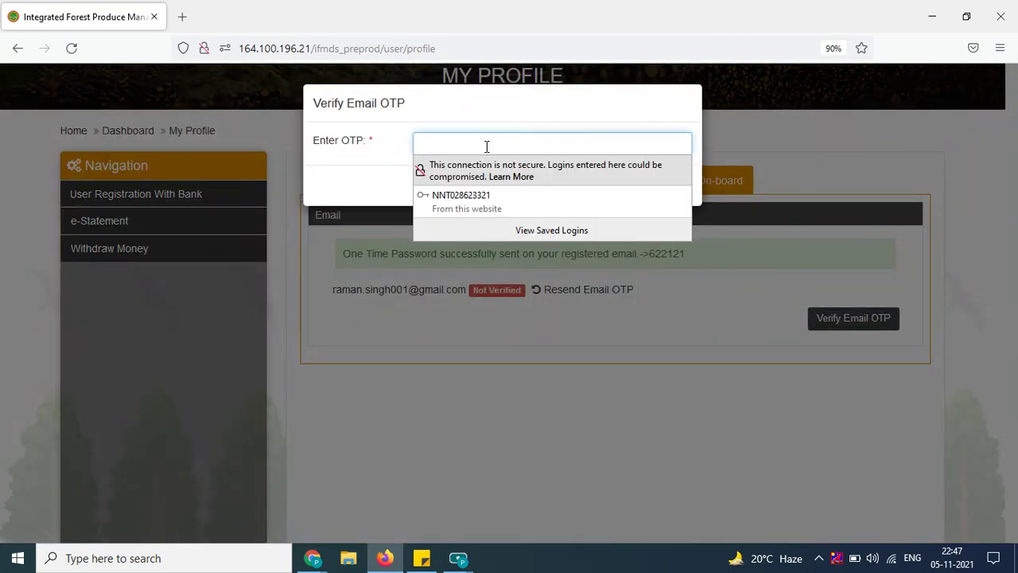
text(6)
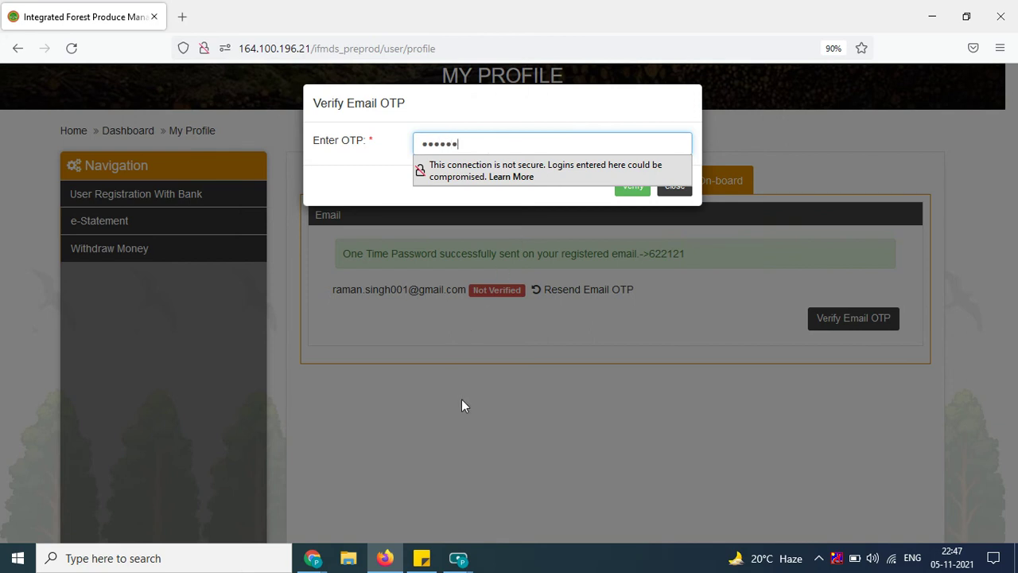
click(358, 183)
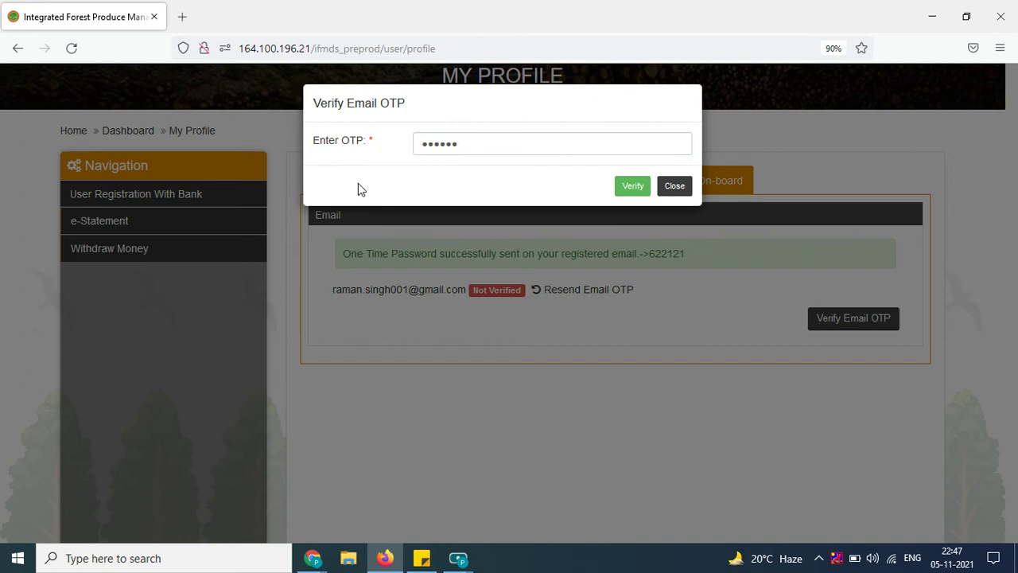
click(634, 188)
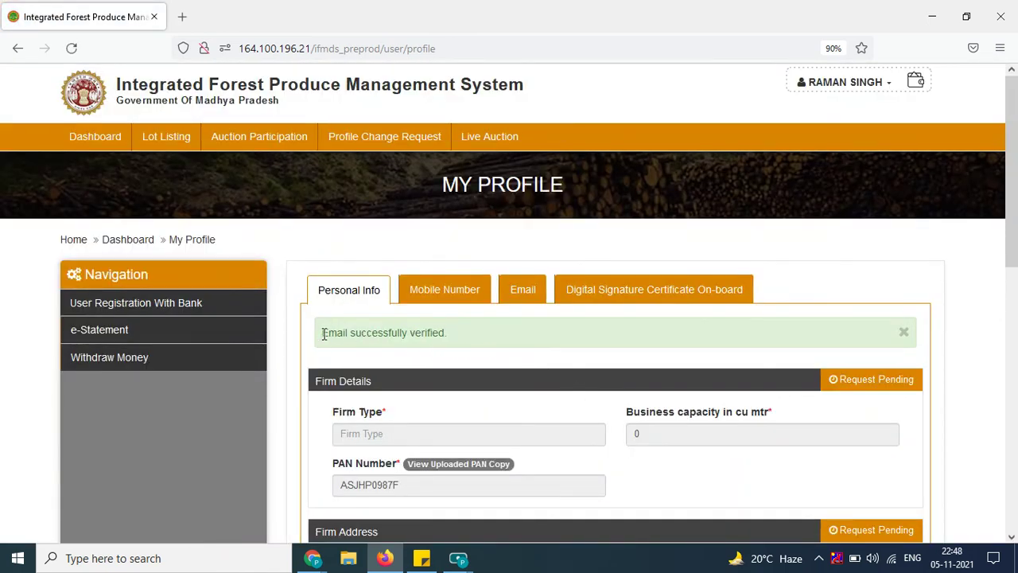
Step: Check the email verification message and the verification status in the profile's mobile number and email sections
drag(323, 334, 463, 340)
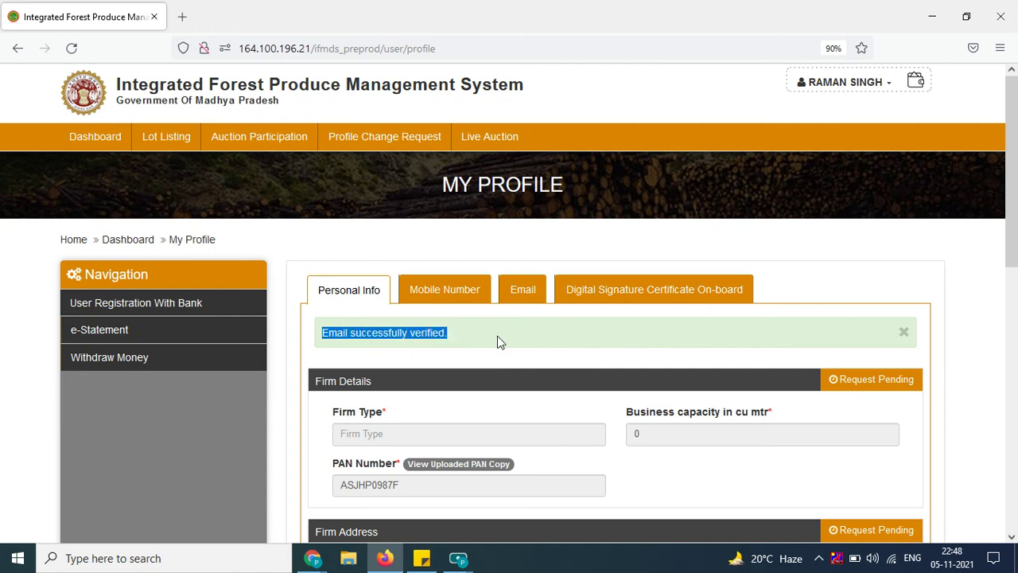
click(500, 335)
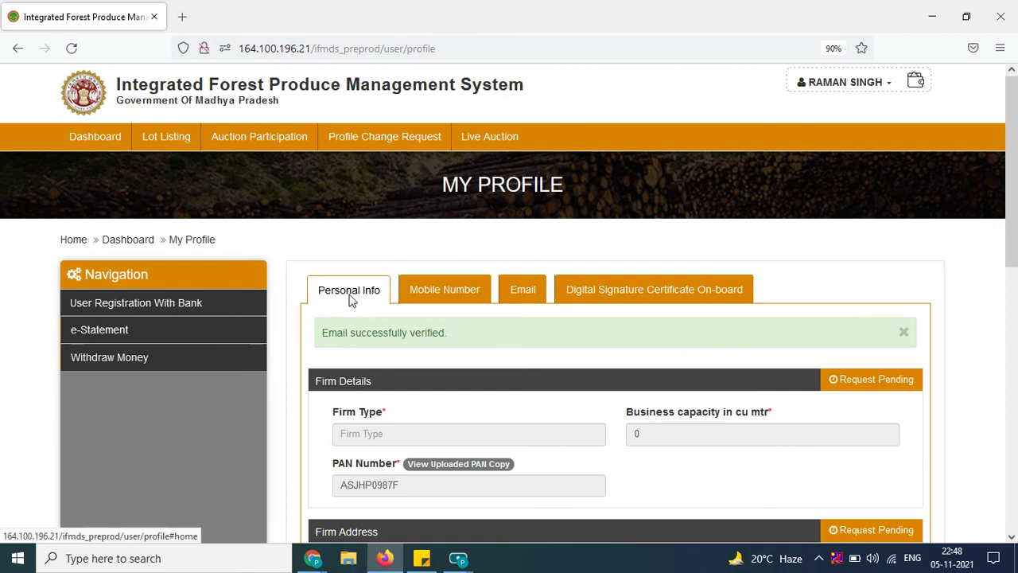
click(438, 293)
click(525, 294)
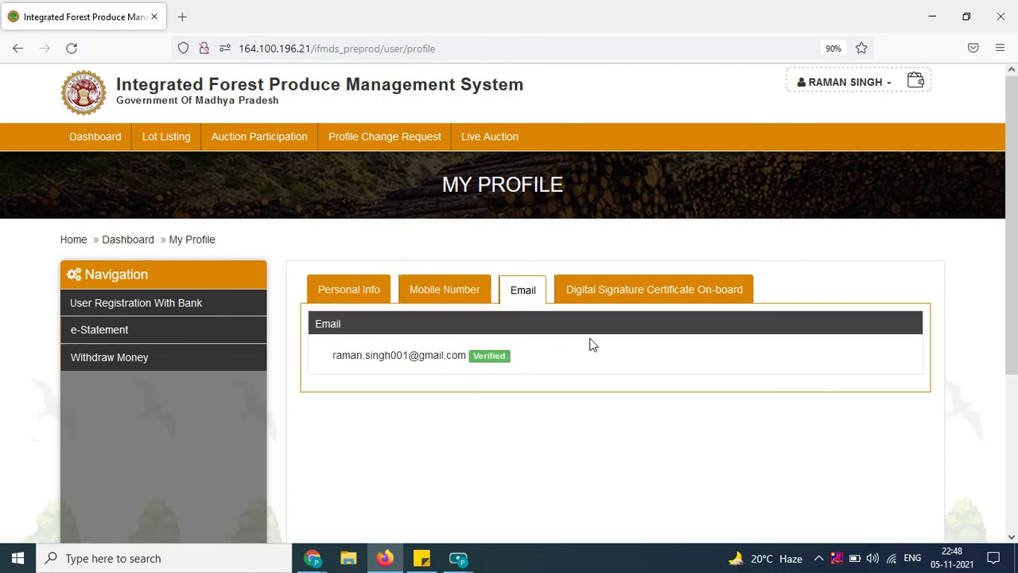
Step: Open the Digital Signature Certificate on-boarding section and read the DSC utility instructions
scroll(607, 347, down, 1)
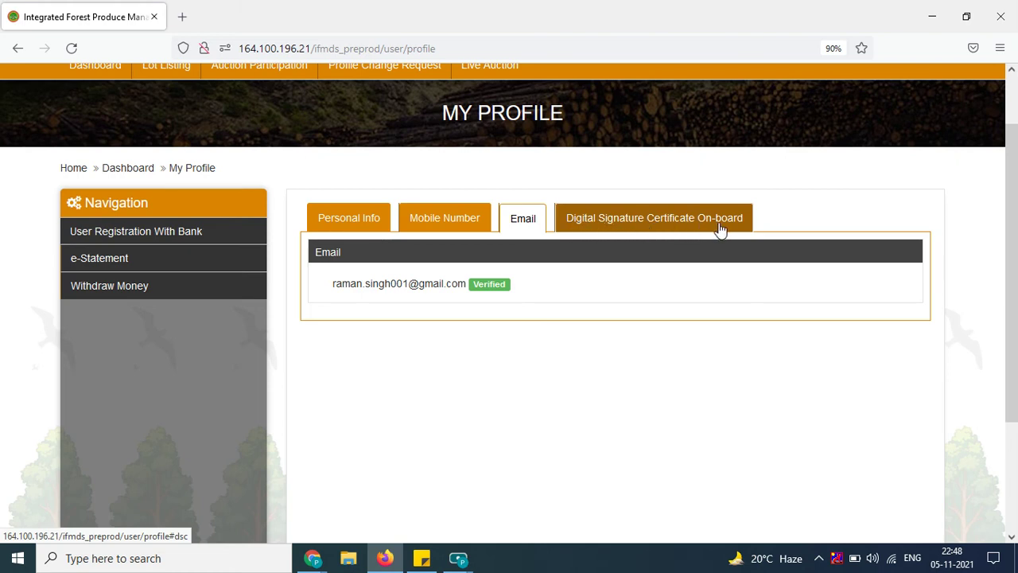
click(593, 226)
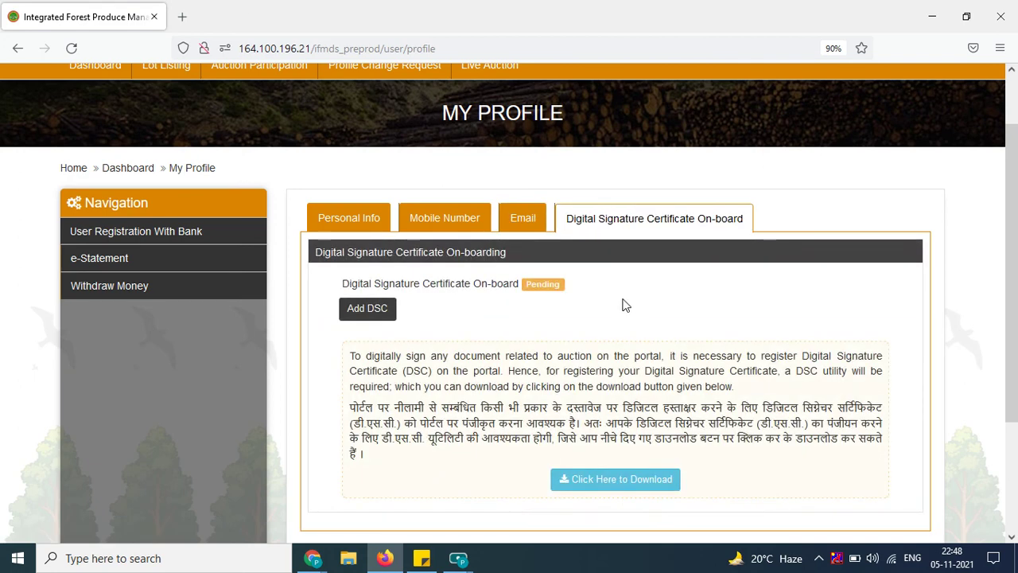
scroll(602, 304, down, 1)
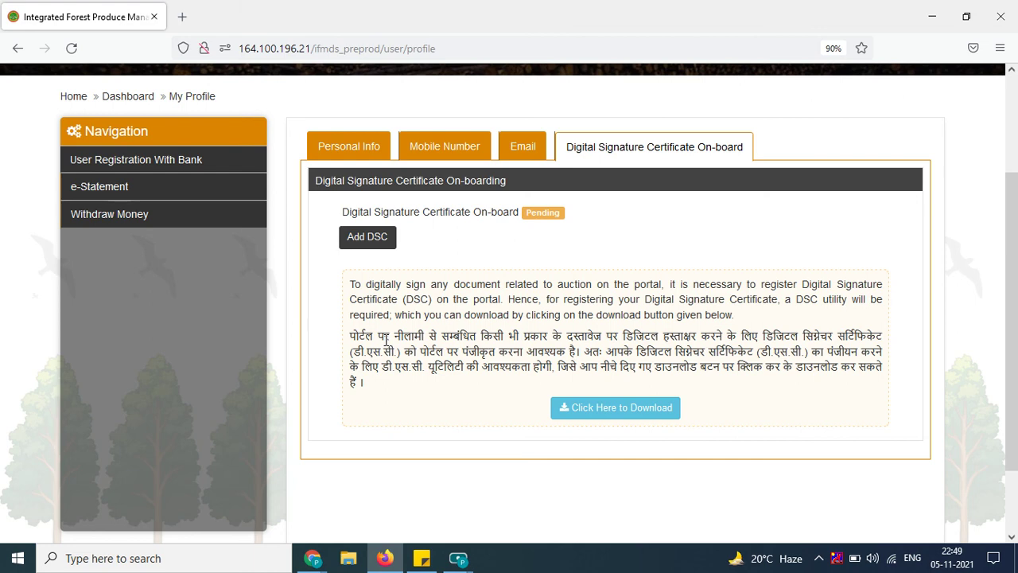
Step: Download the DSC utility archive DSC_UTILITY.zip from the on-boarding section and save the file
click(634, 417)
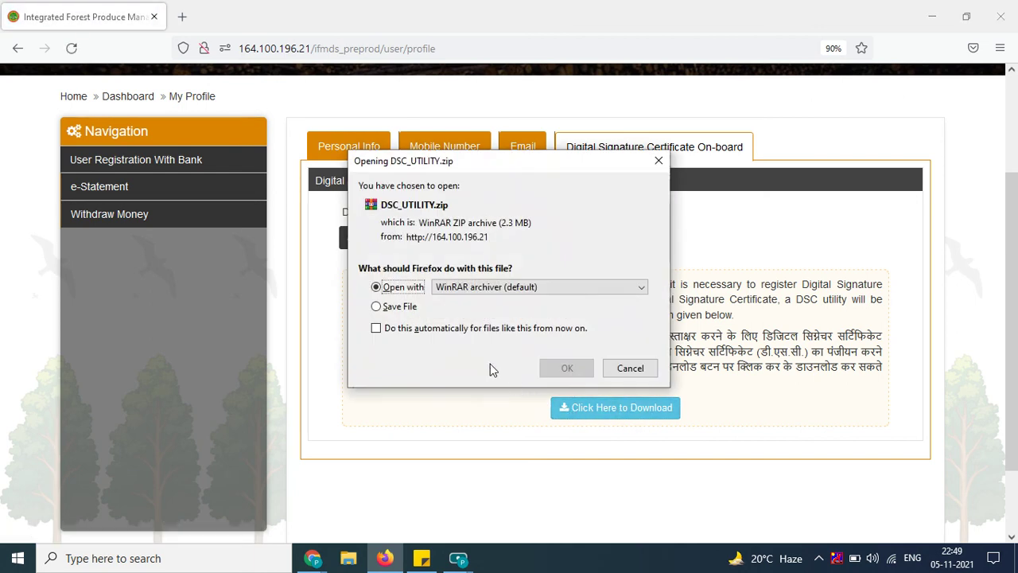
click(376, 306)
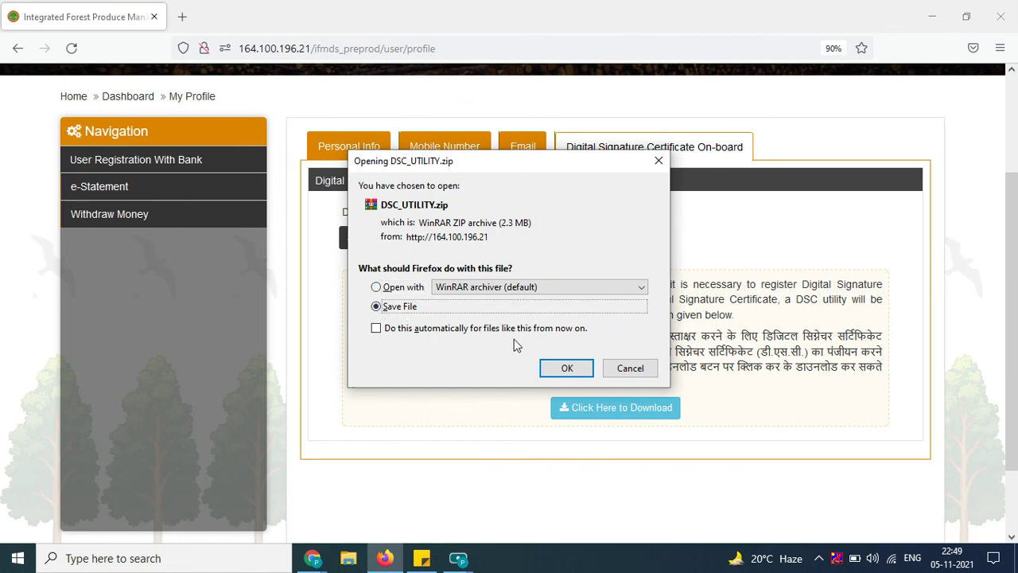
click(576, 369)
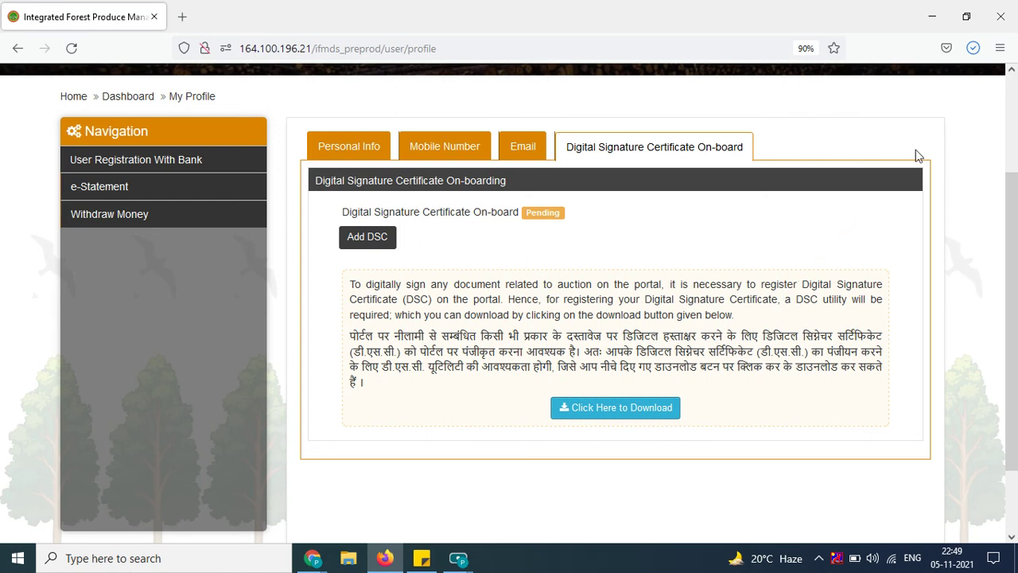
Step: Open the downloaded DSC utility archive and launch DigitalSignSetup.msi from its DSC_UTILITY folder
click(972, 50)
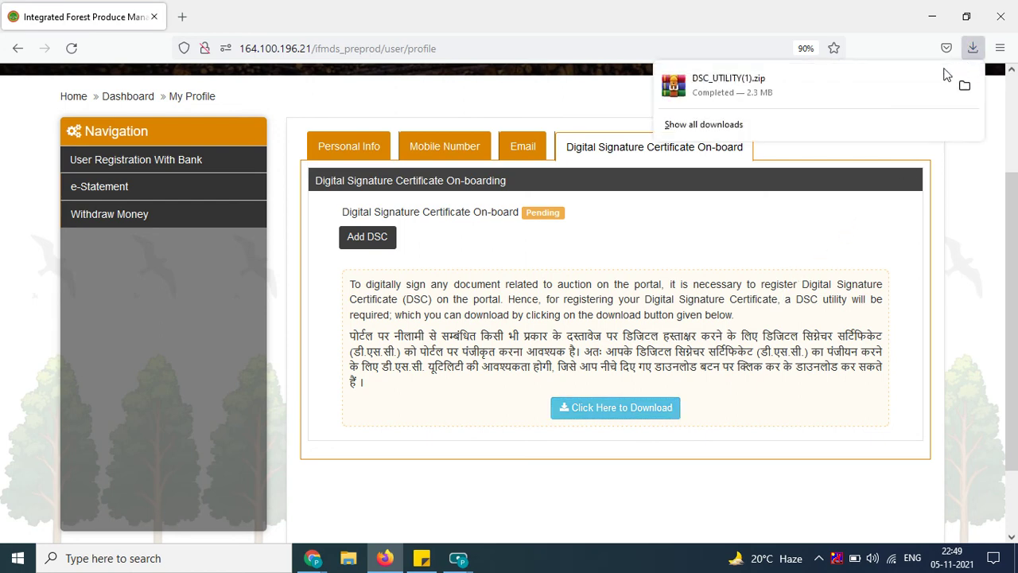
click(721, 96)
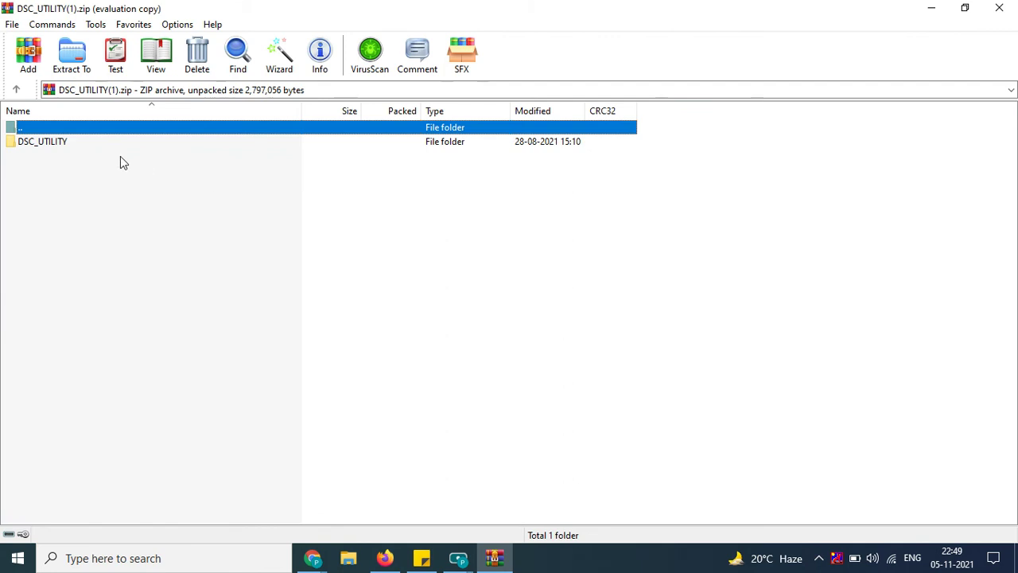
click(44, 145)
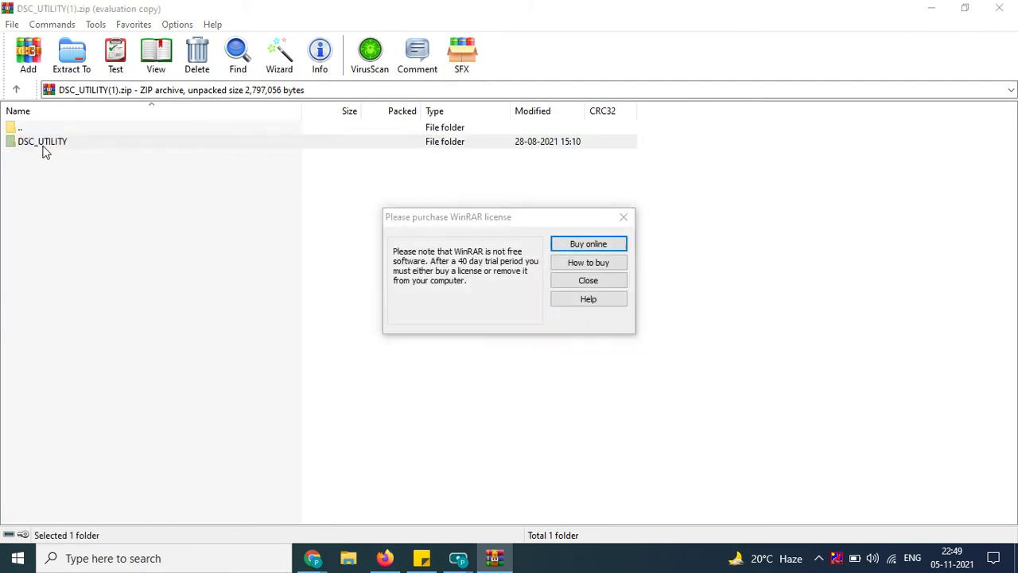
click(586, 280)
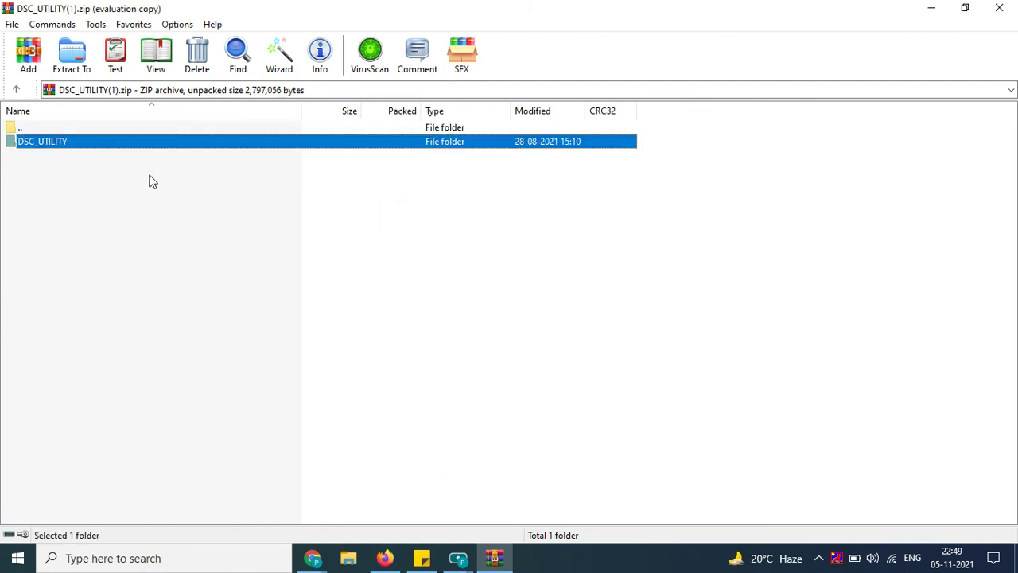
double_click(44, 146)
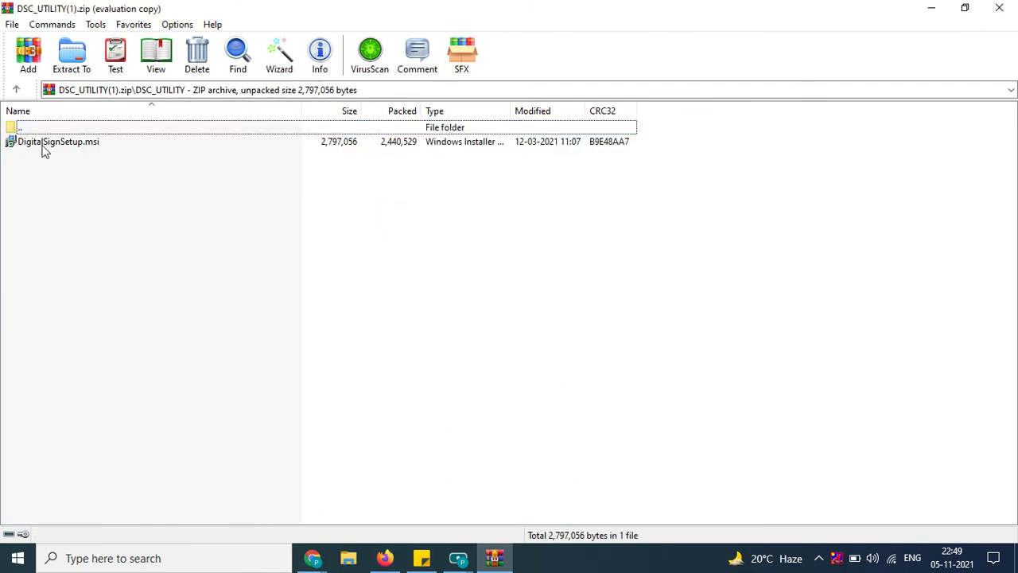
double_click(41, 144)
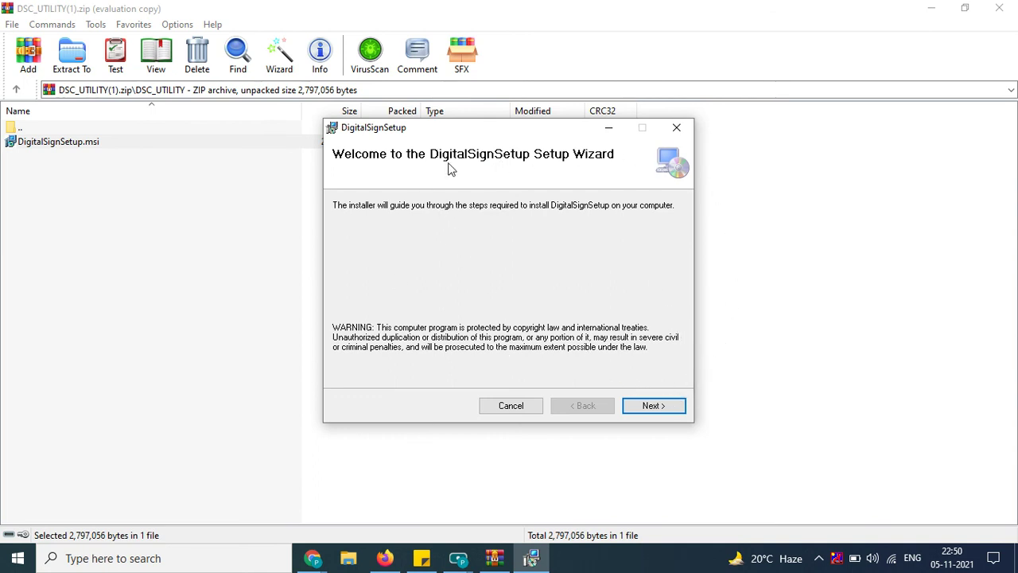
Step: Install DigitalSignSetup in the default folder for the current user only and close the setup wizard
click(652, 407)
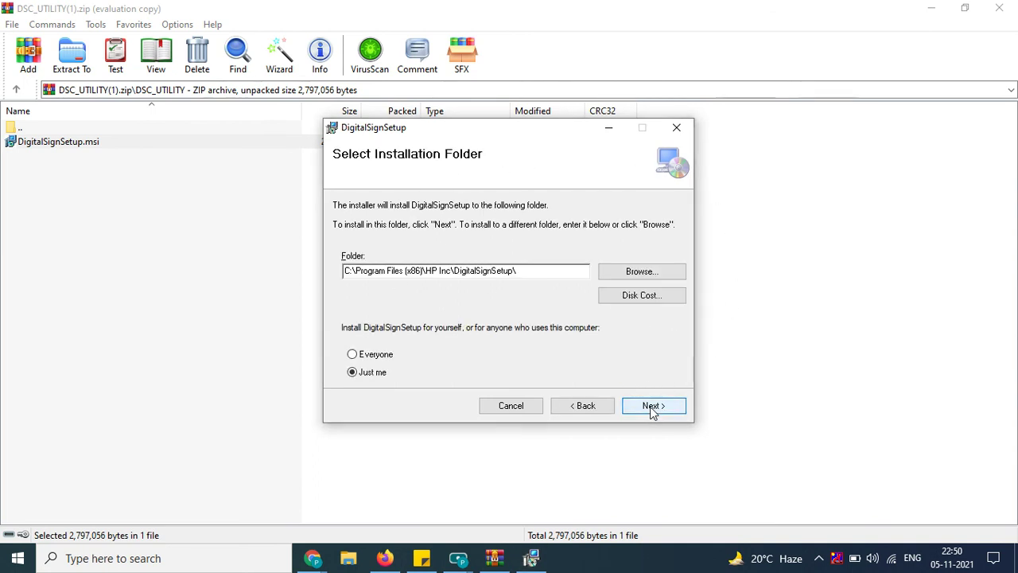
click(652, 407)
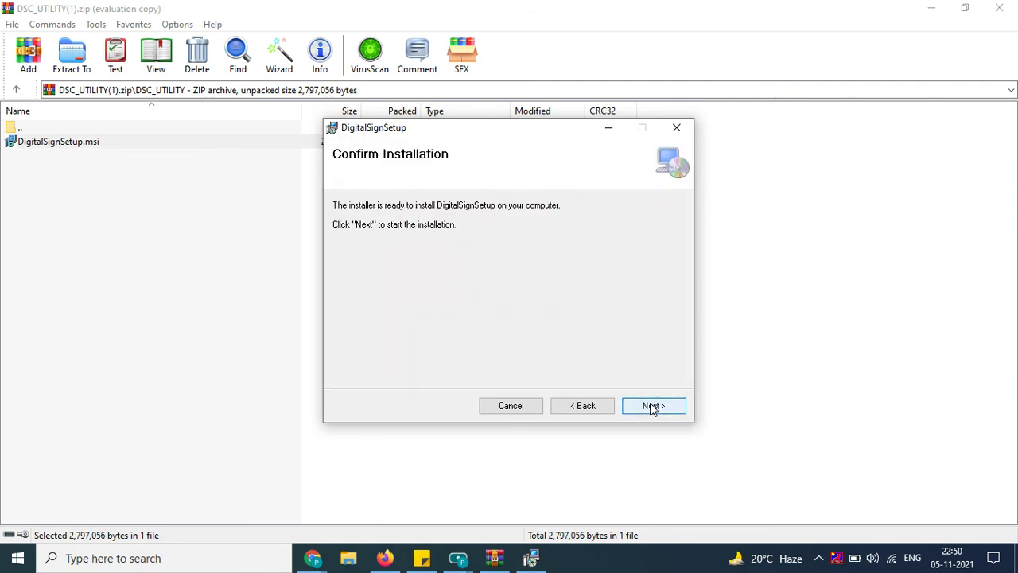
click(660, 409)
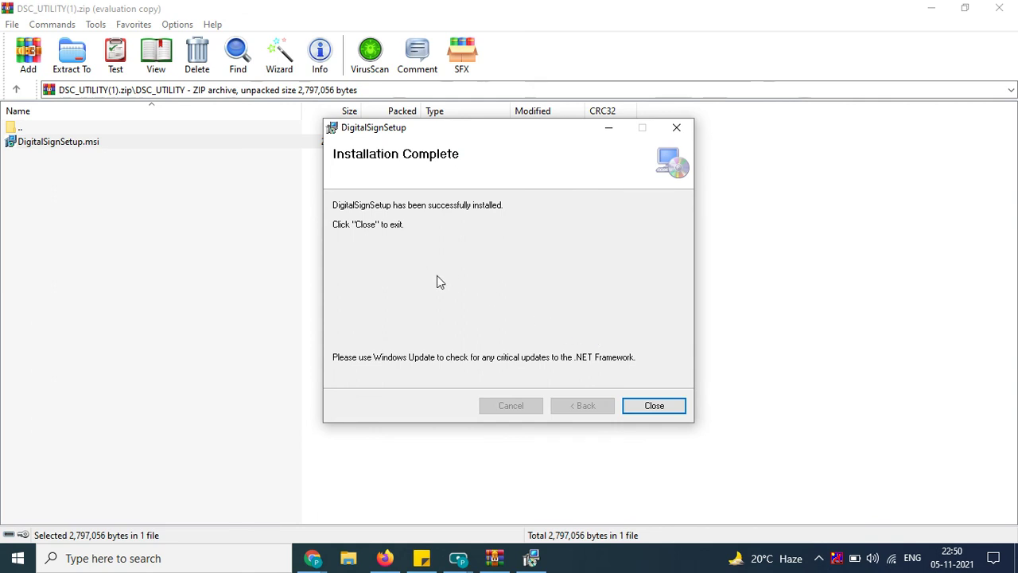
click(655, 407)
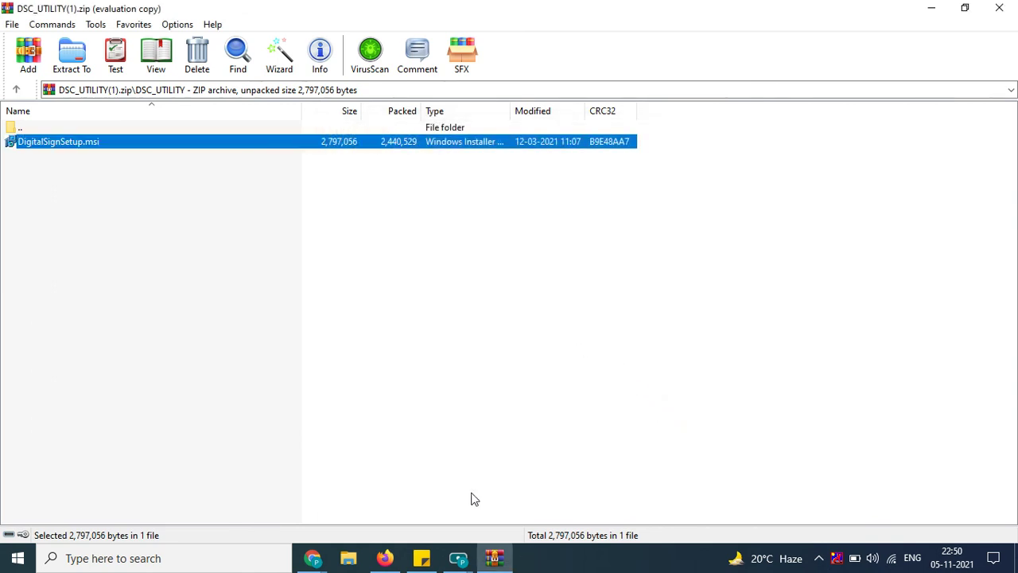
Step: Switch back to the portal in Firefox and try to add the digital signature certificate to the profile
click(385, 559)
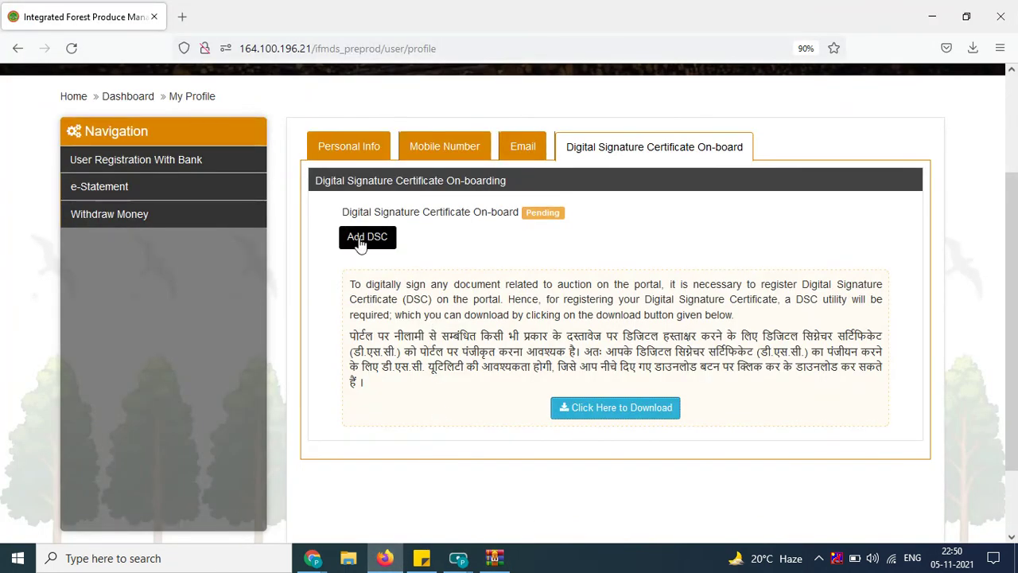
click(360, 242)
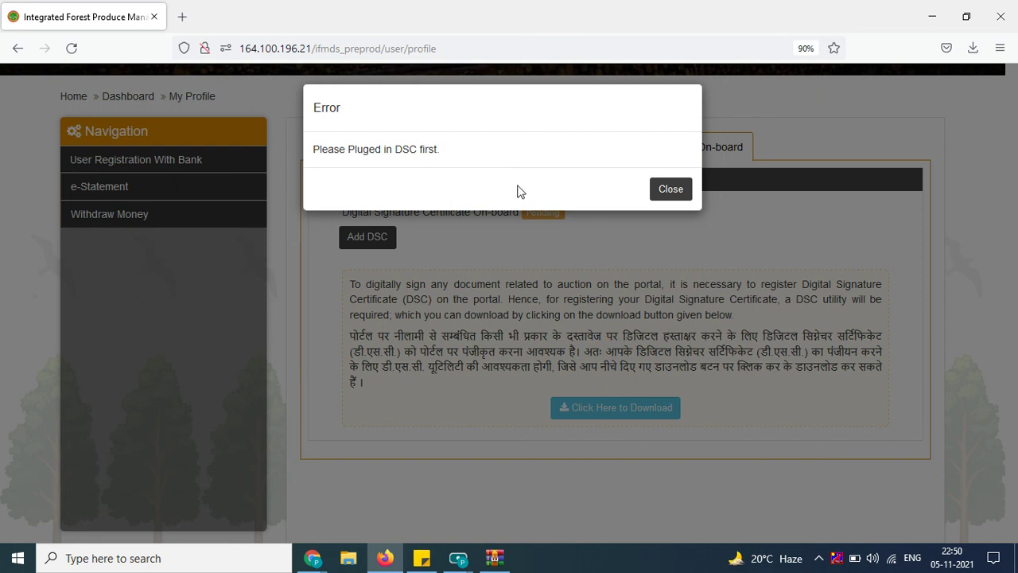
click(675, 193)
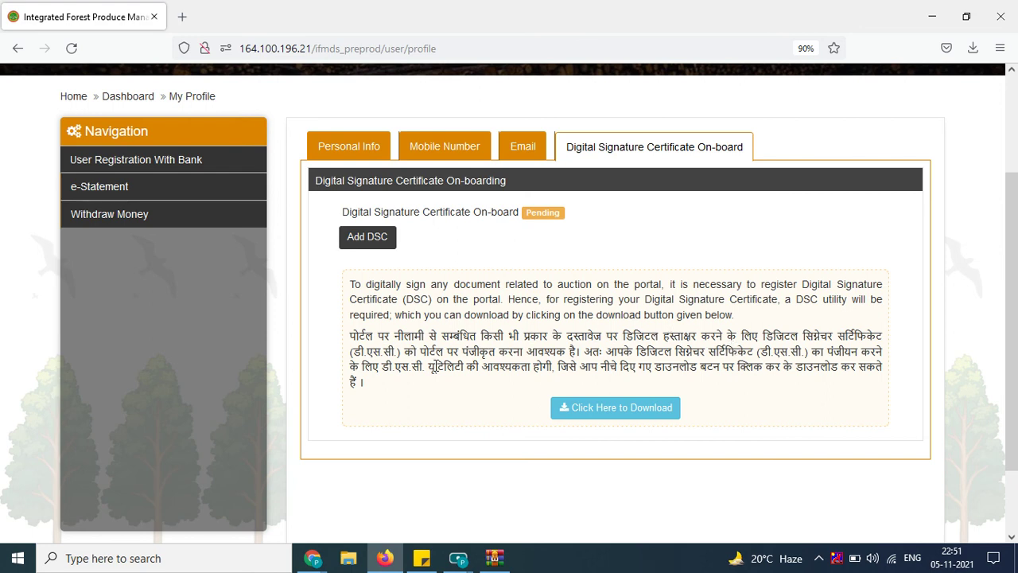
scroll(437, 365, up, 3)
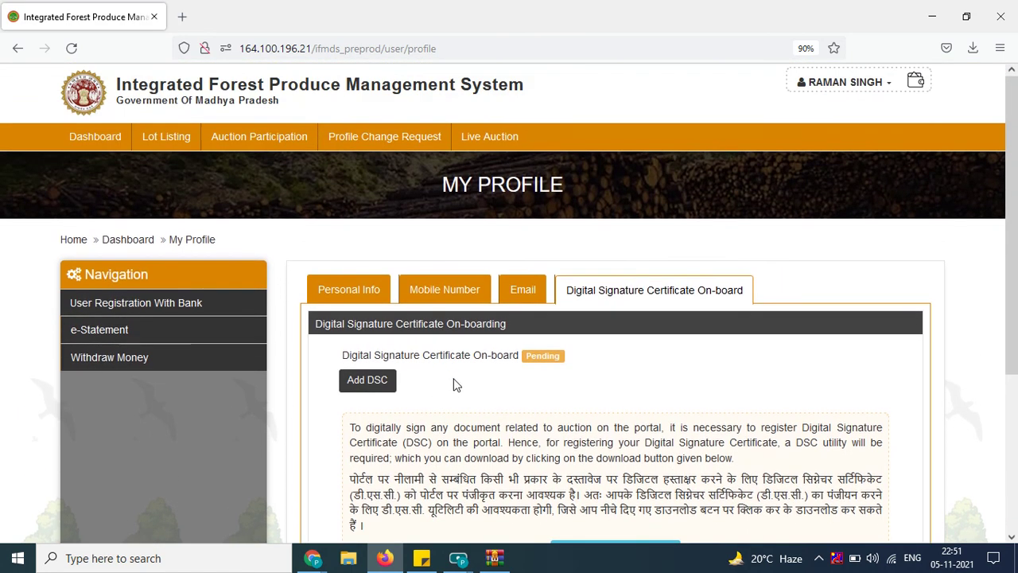
scroll(476, 381, down, 5)
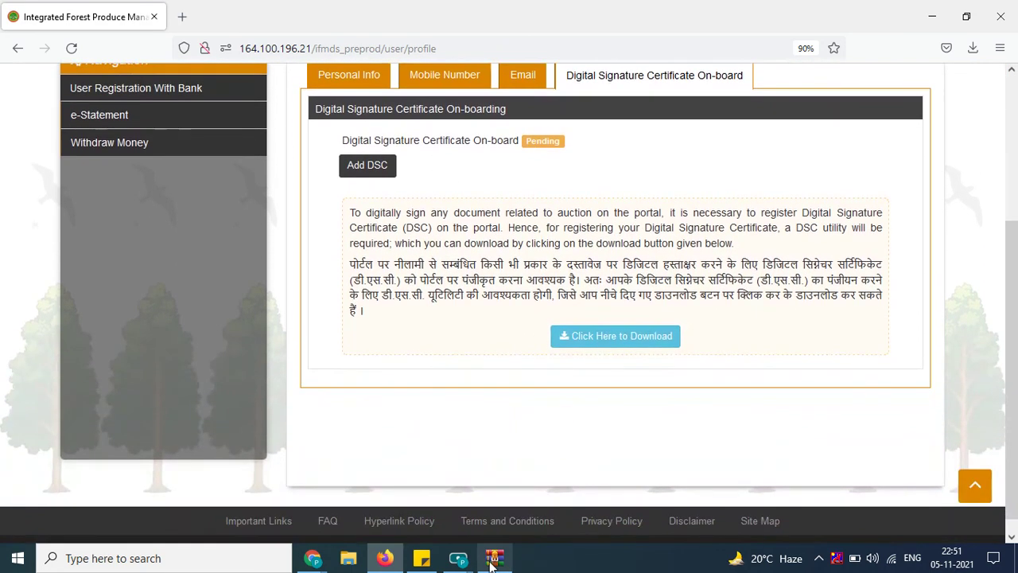